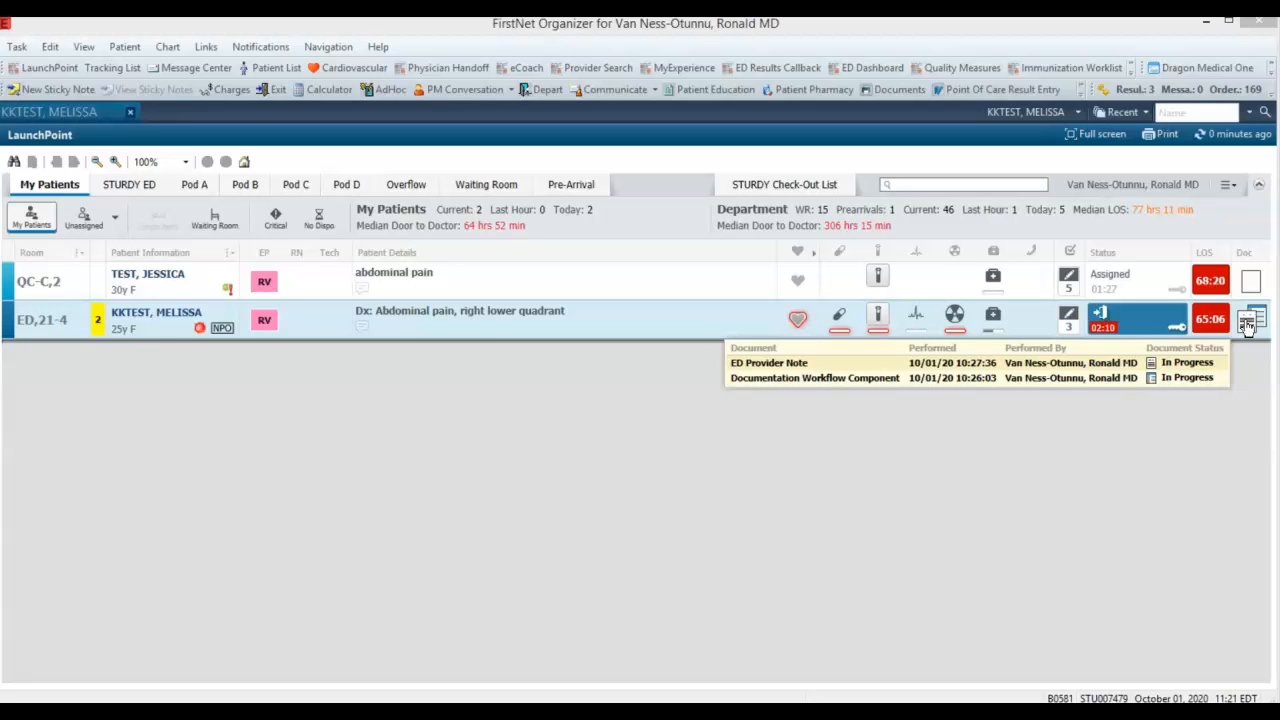
Step: Open the in-progress ED Provider Note for the patient in ED,21-4 and add 'The pain is "really bad".' to the History Of Present Illness
left_click(1247, 325)
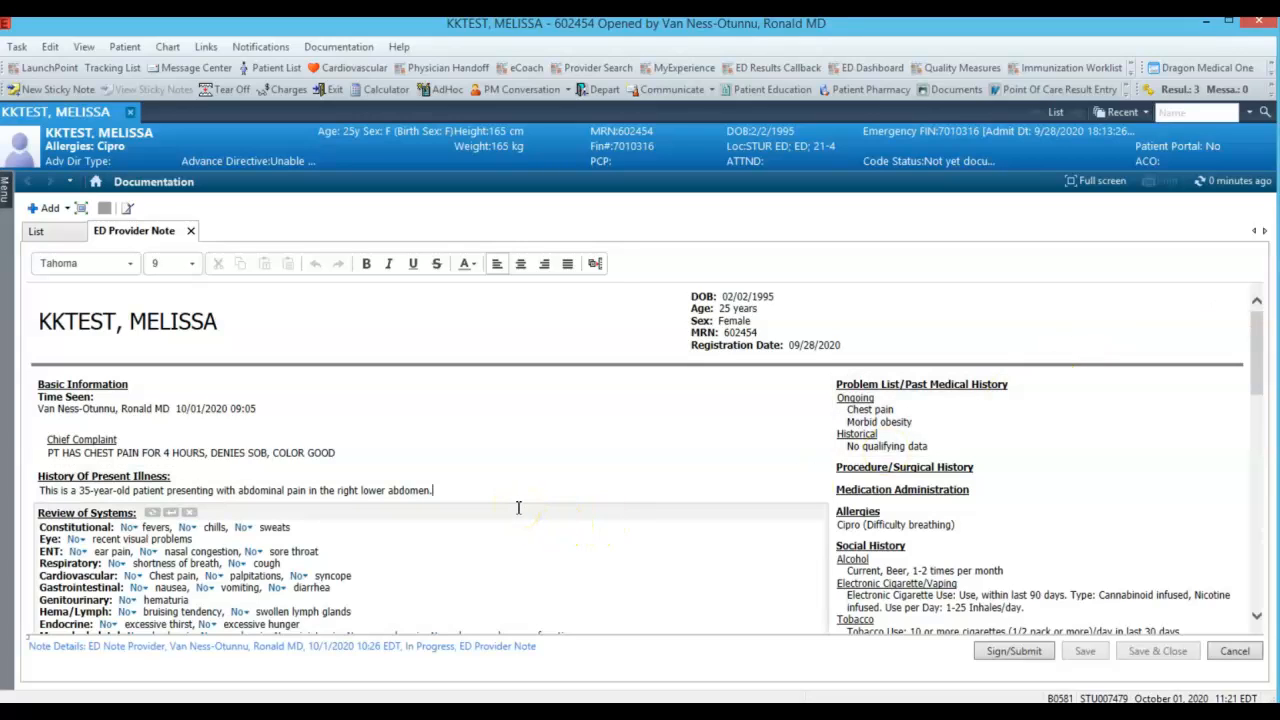
left_click(512, 498)
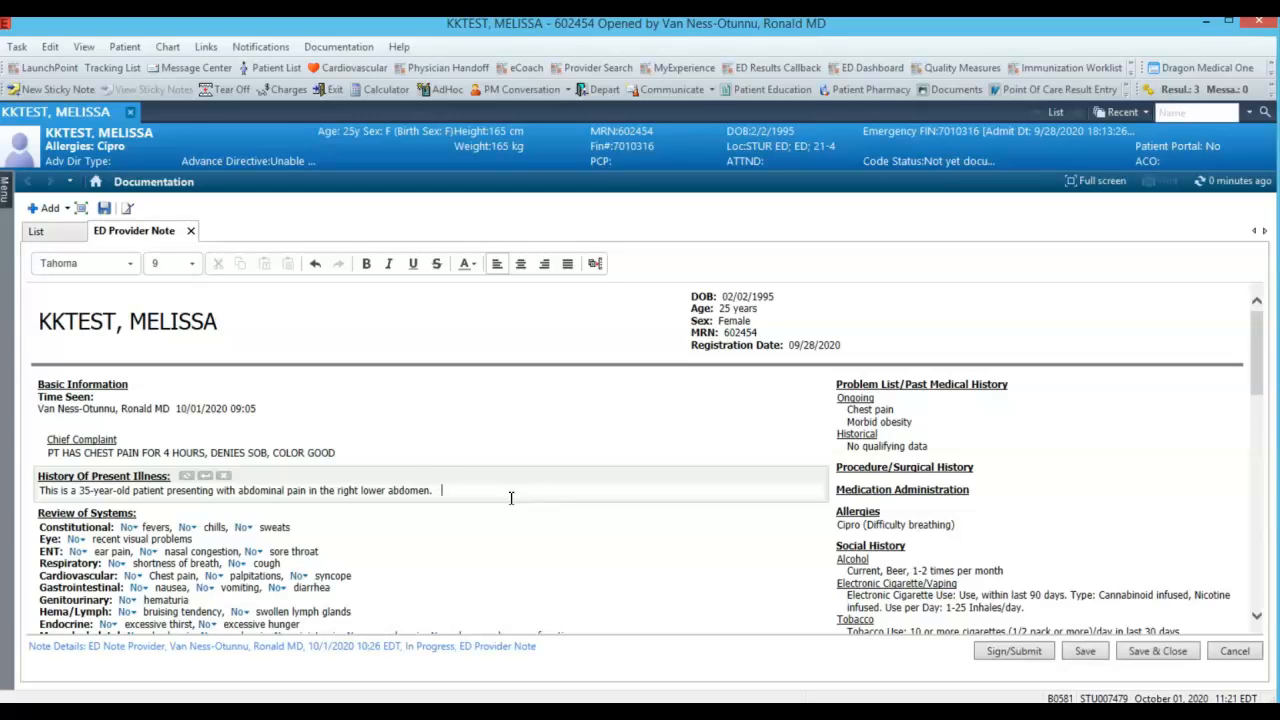
type("The ")
type("pain is rea")
type("\"r")
left_click(547, 490)
type(".")
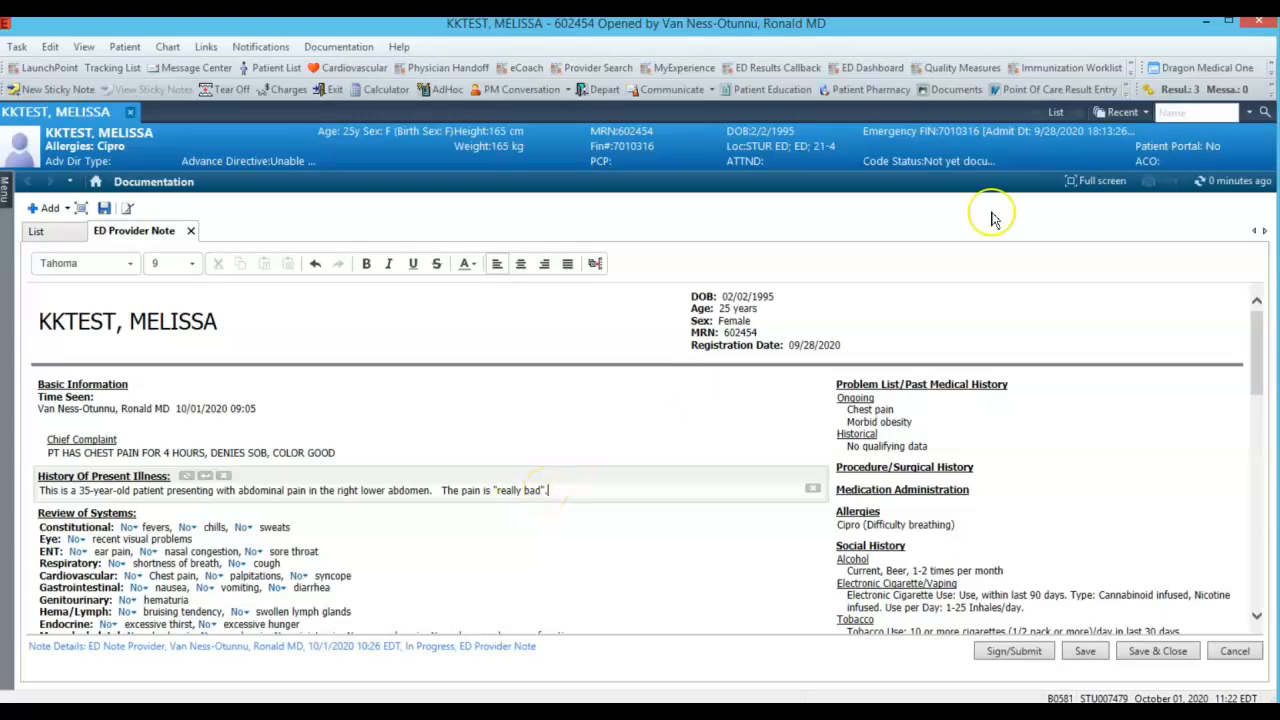
Step: Save the edited ED Provider Note without signing it
left_click(1218, 188)
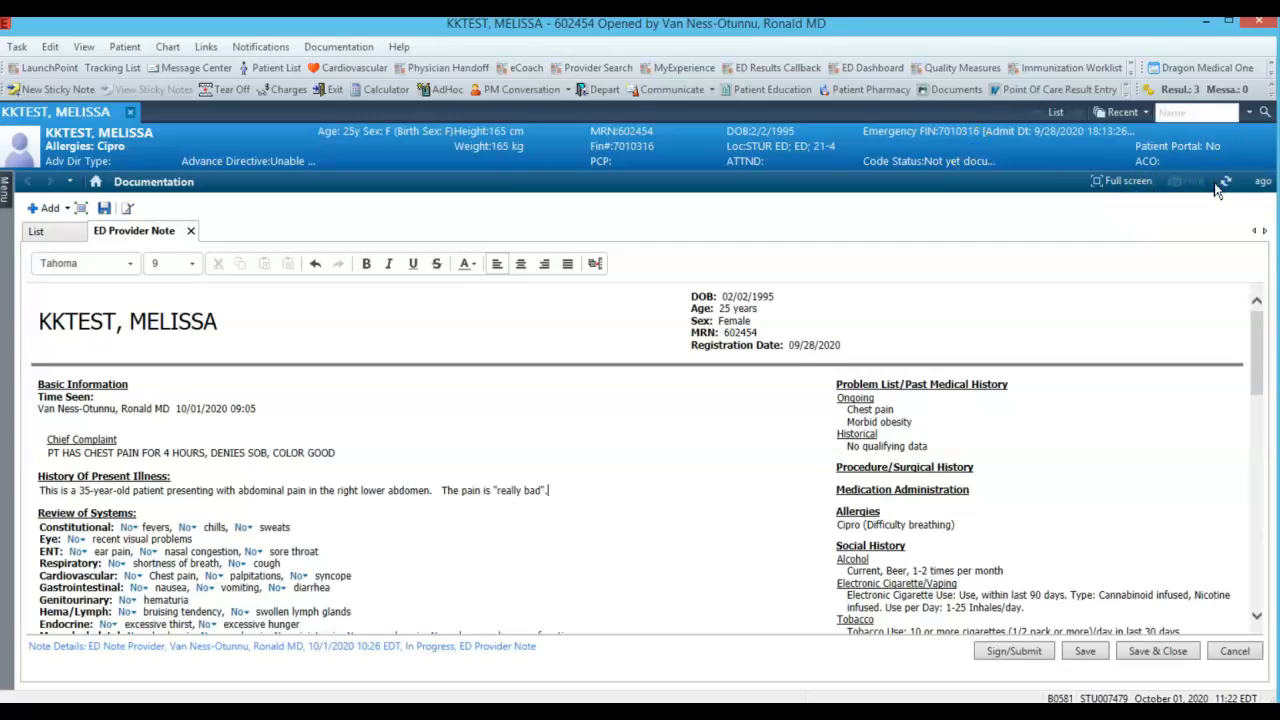
left_click(477, 484)
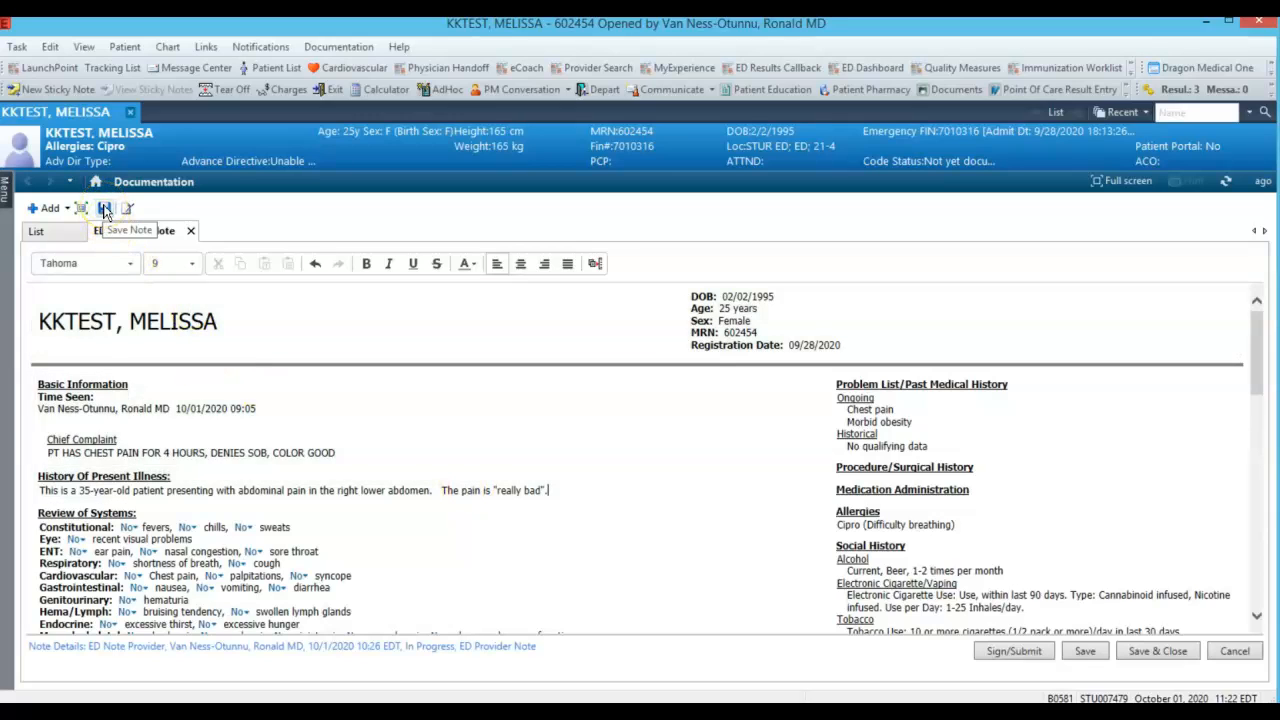
left_click(104, 208)
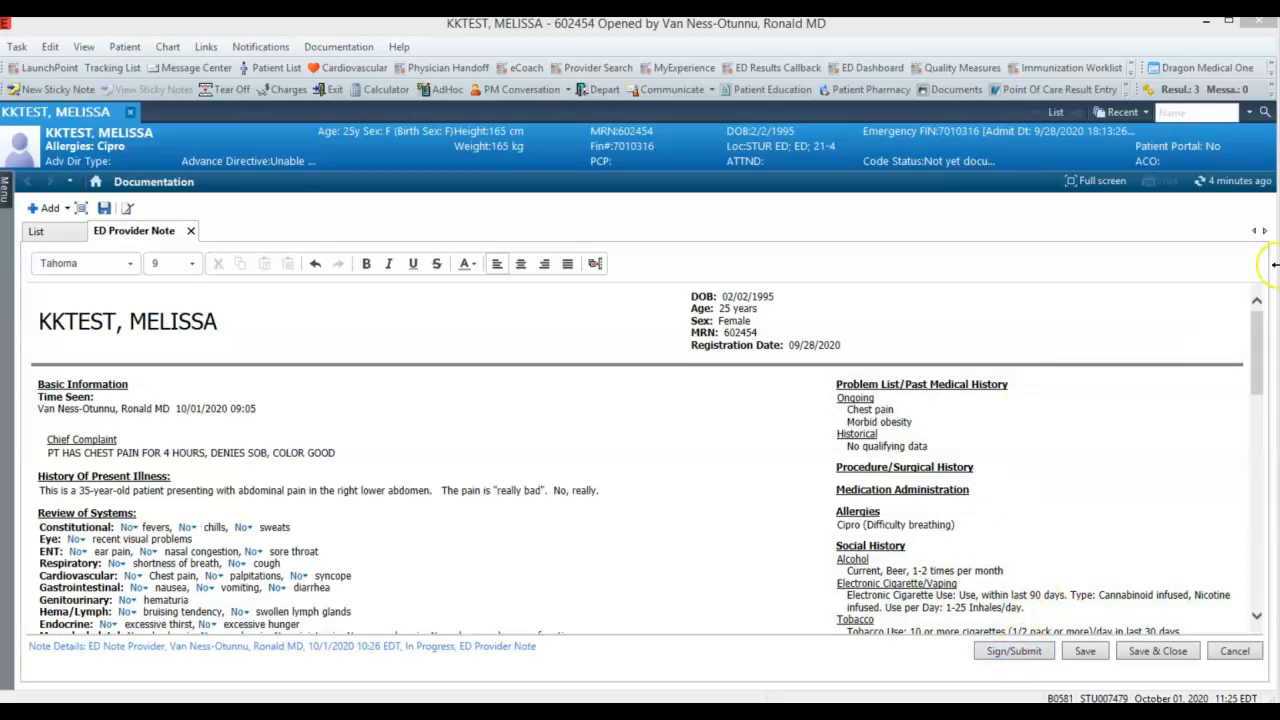
Step: Sign and submit the ED Provider Note as type ED Note Provider, and refresh the patient list
mouse_move(1262, 320)
left_mouse_down()
mouse_move(1275, 522)
mouse_move(1262, 360)
mouse_move(1245, 338)
left_mouse_up()
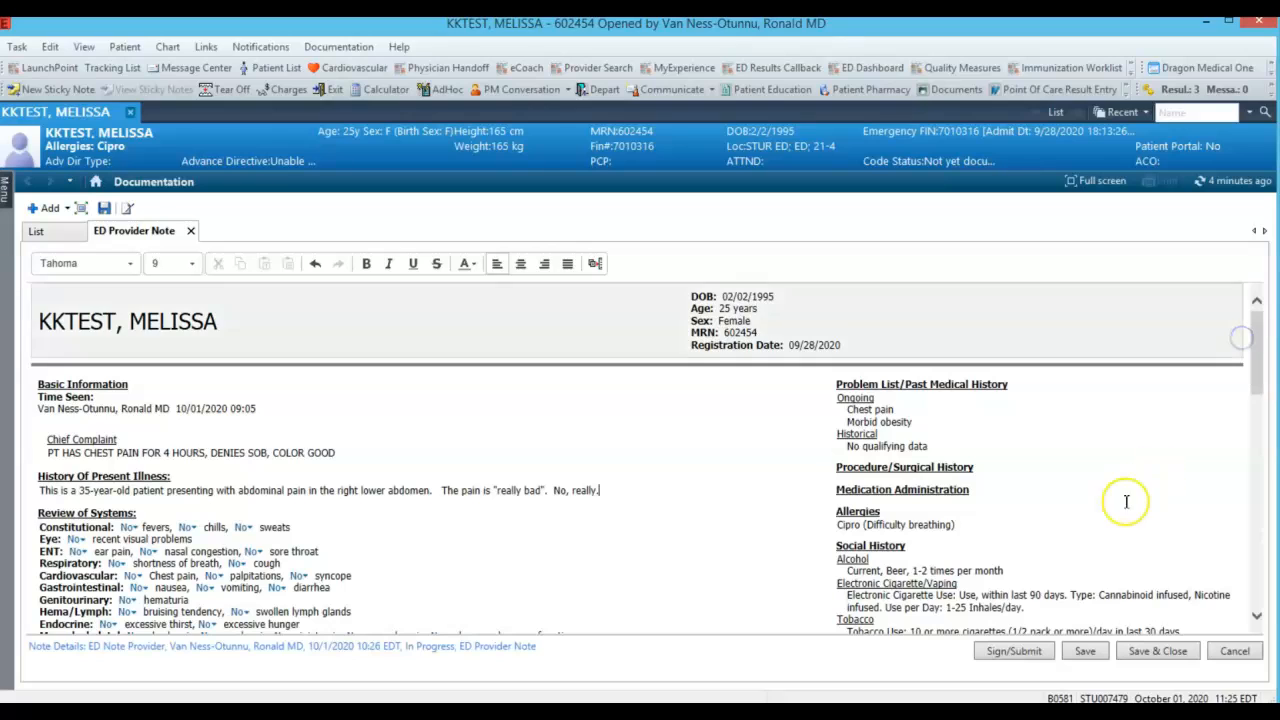
left_click(1022, 652)
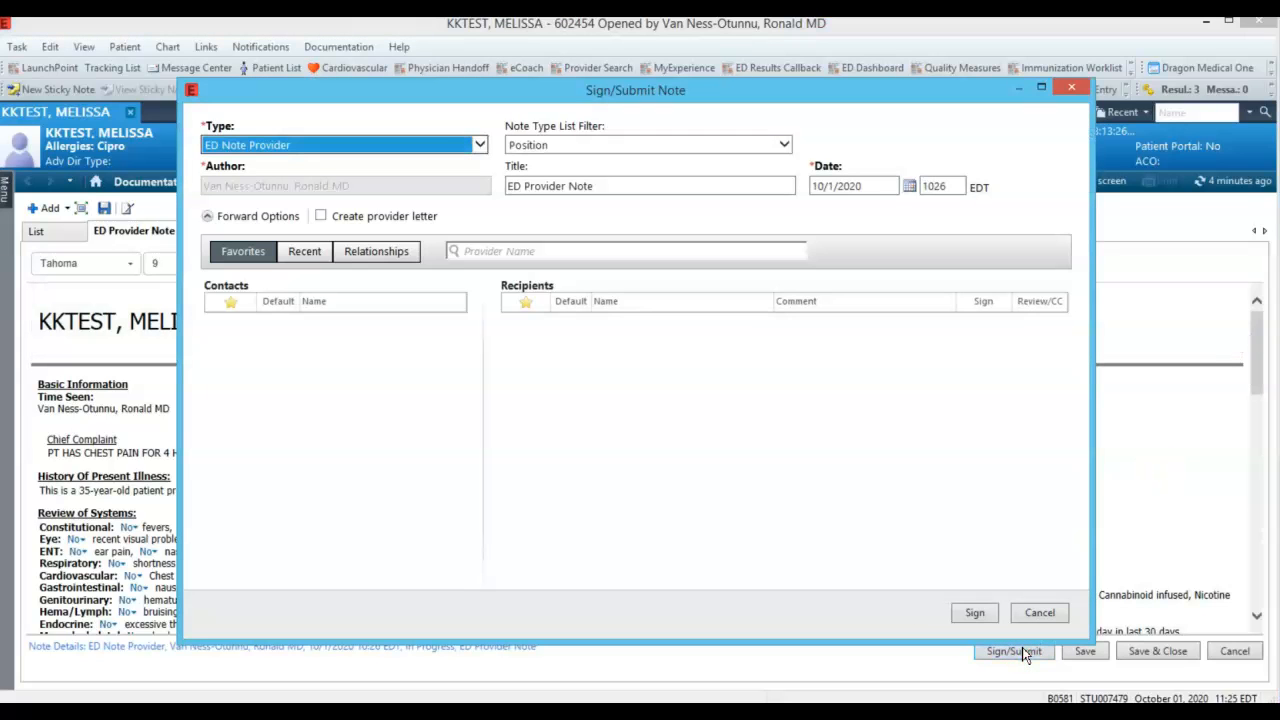
left_click(975, 612)
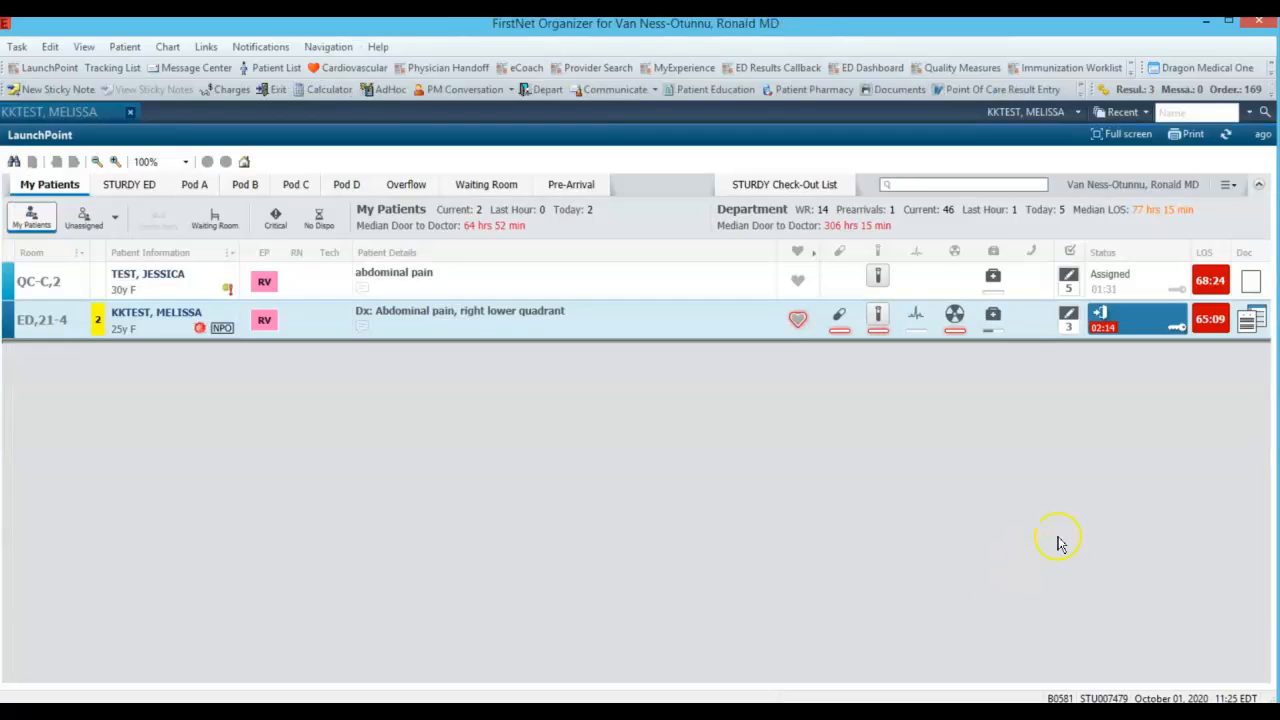
mouse_move(1250, 320)
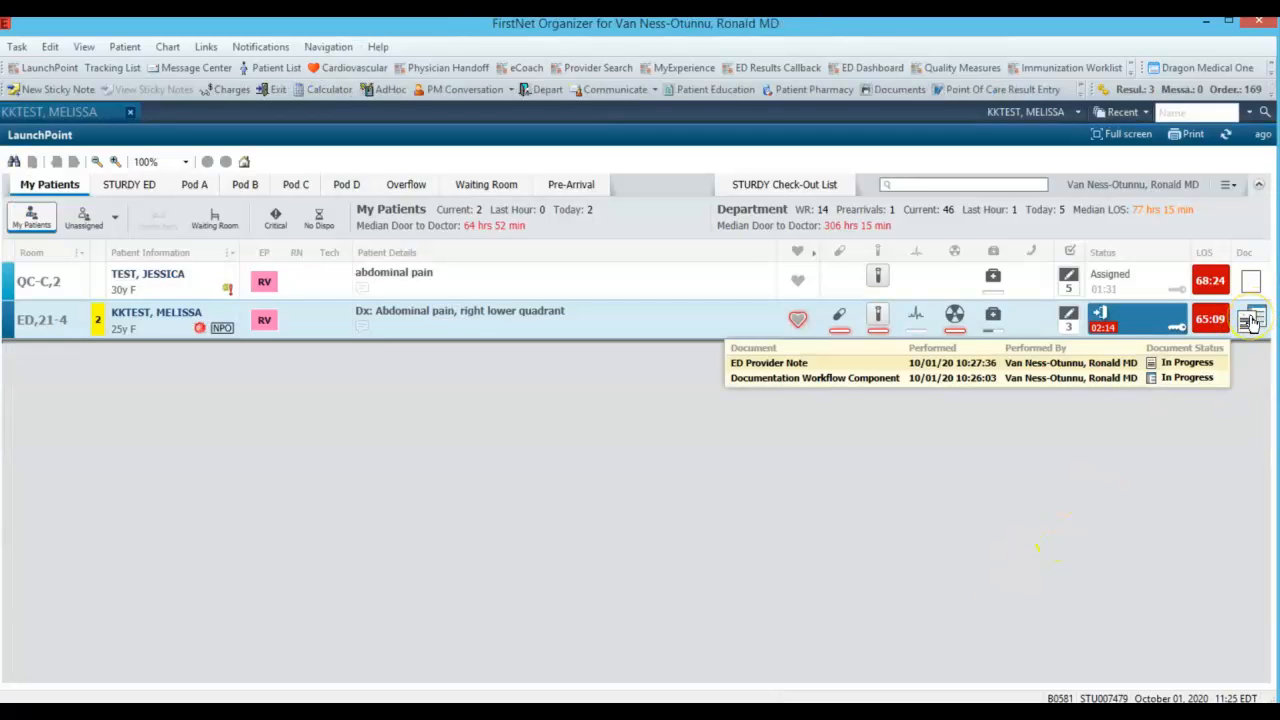
left_click(1262, 135)
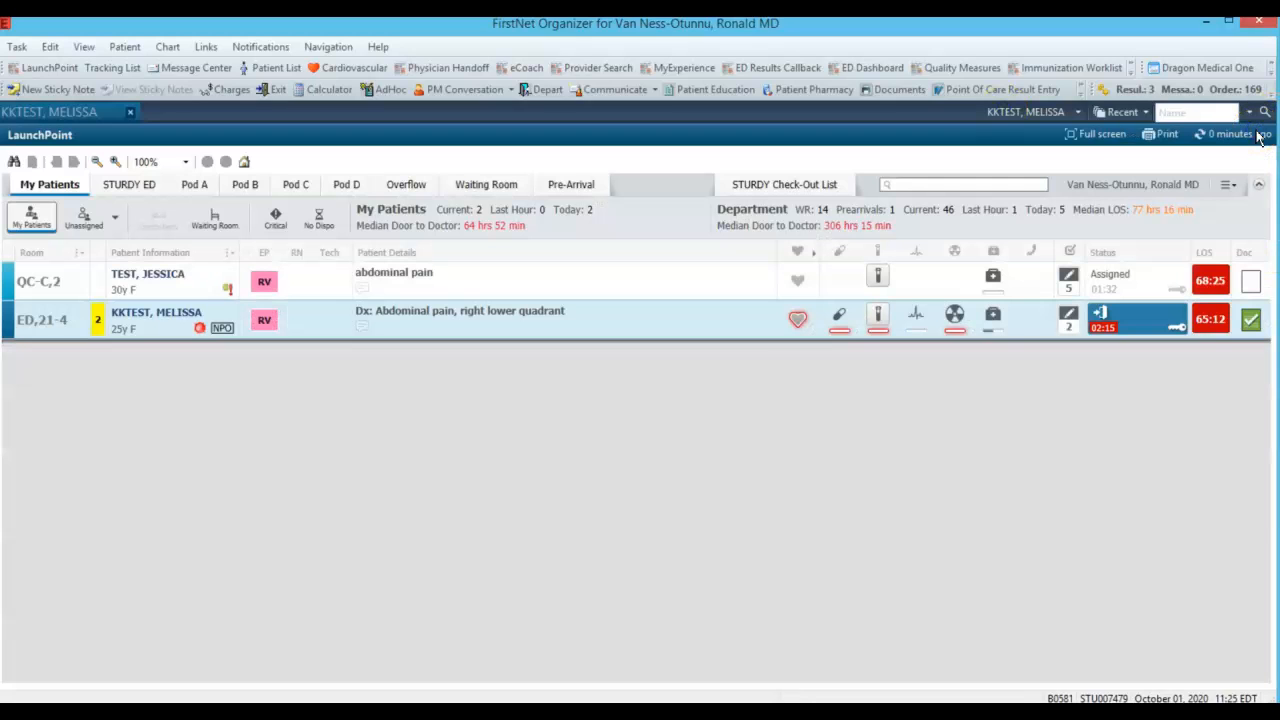
Step: Open the signed ED Provider Note from the patient list, review the final report and close it
mouse_move(1249, 320)
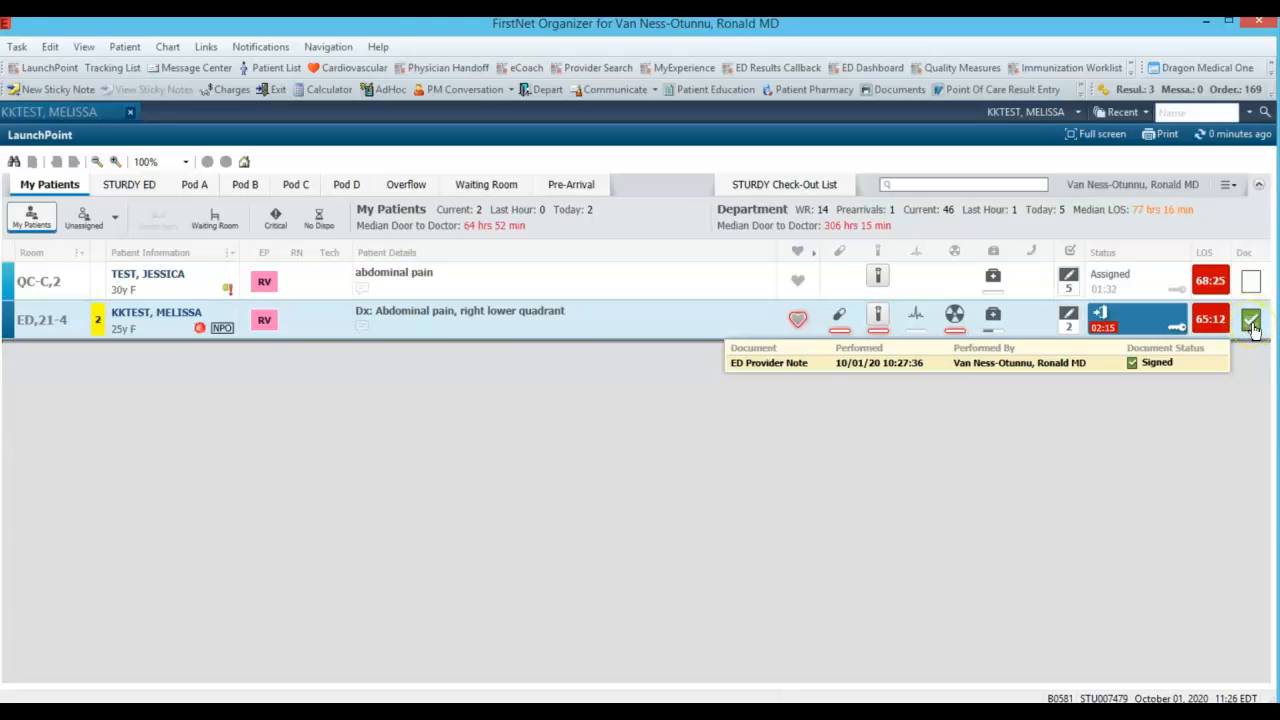
left_click(1250, 321)
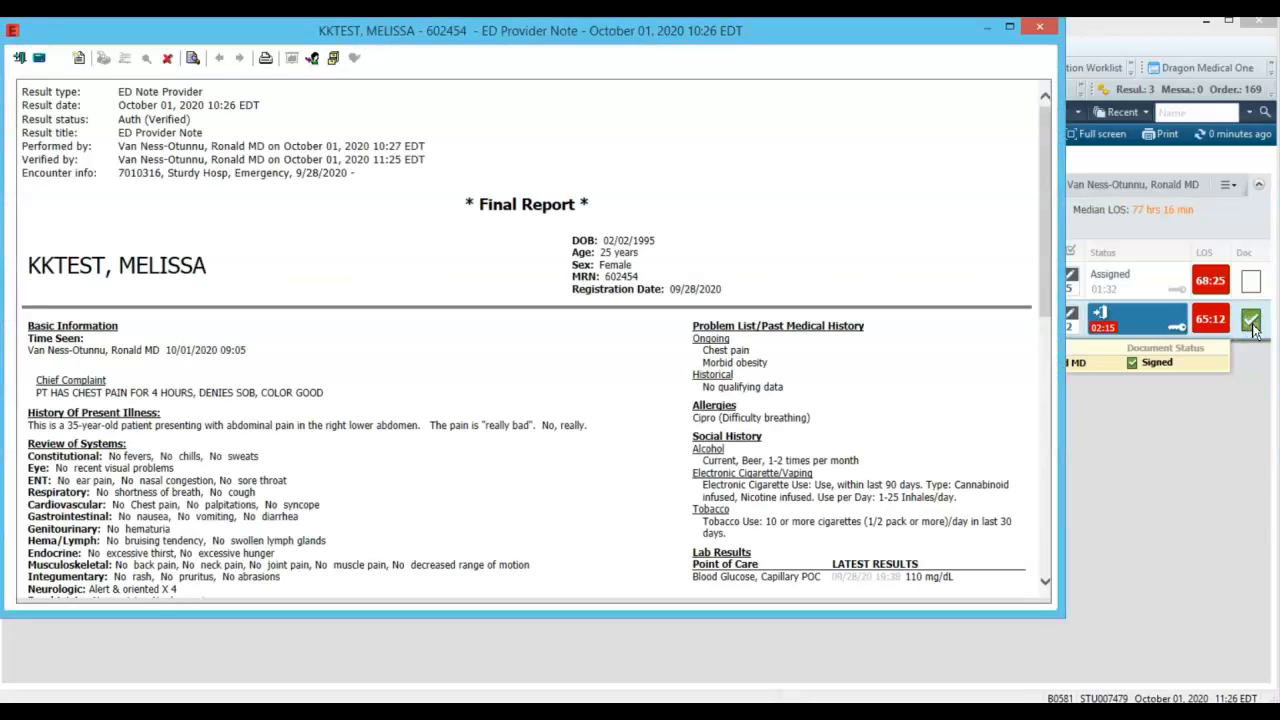
mouse_move(1042, 215)
left_mouse_down()
mouse_move(1040, 352)
mouse_move(1097, 465)
mouse_move(1077, 363)
mouse_move(988, 226)
mouse_move(986, 206)
mouse_move(1111, 429)
mouse_move(1030, 160)
left_mouse_up()
left_click(1043, 25)
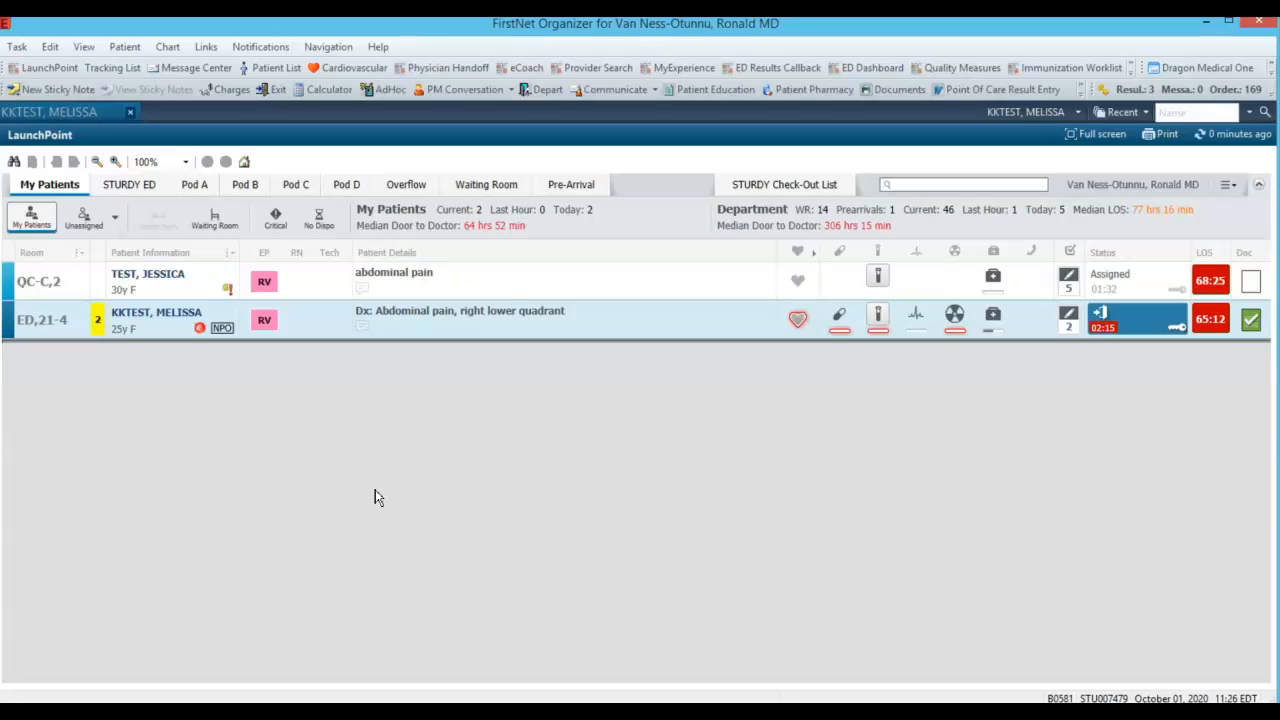
Step: Start Discharge Patient for the patient in ED,21-4 and review the visit diagnoses in the Depart Process
right_click(211, 314)
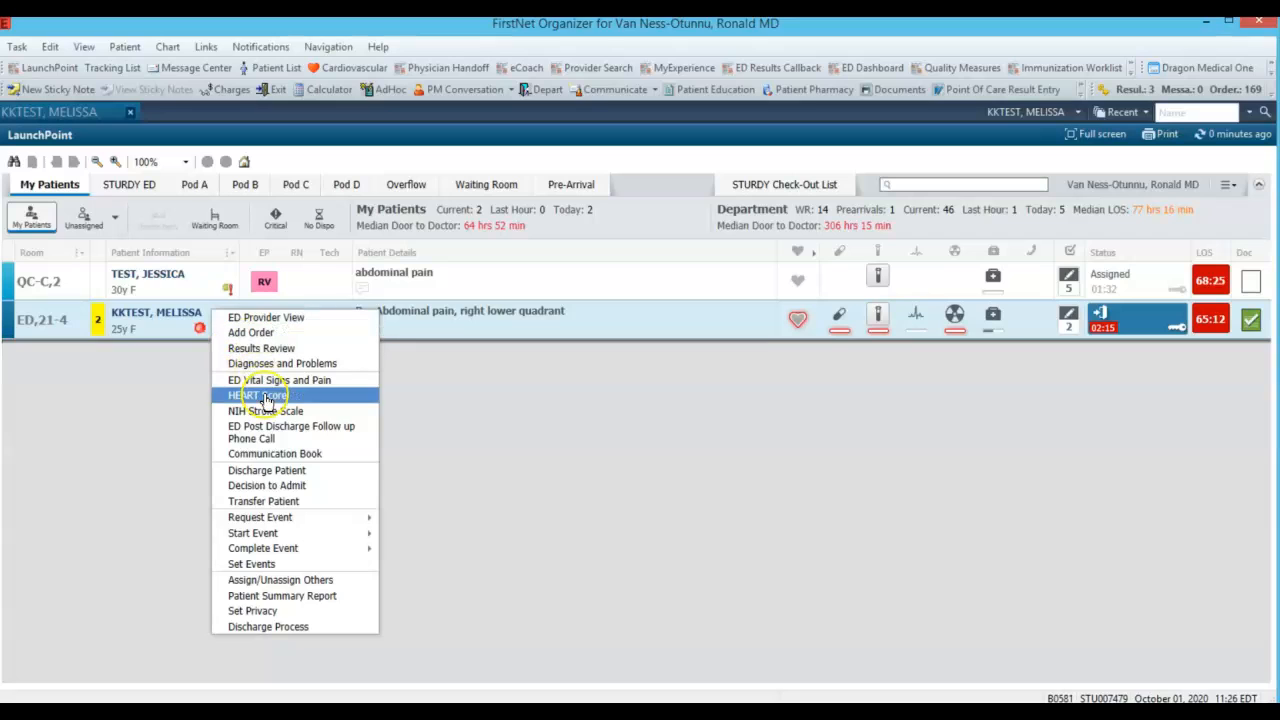
left_click(285, 476)
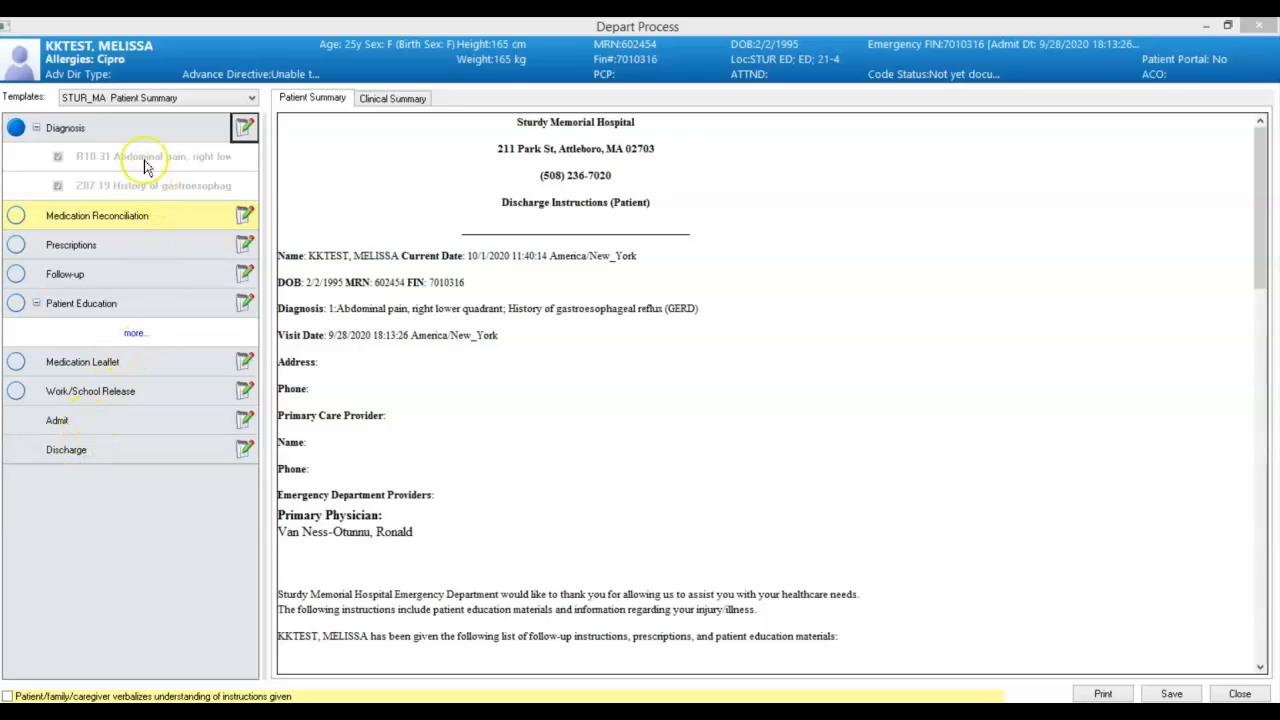
left_click(245, 128)
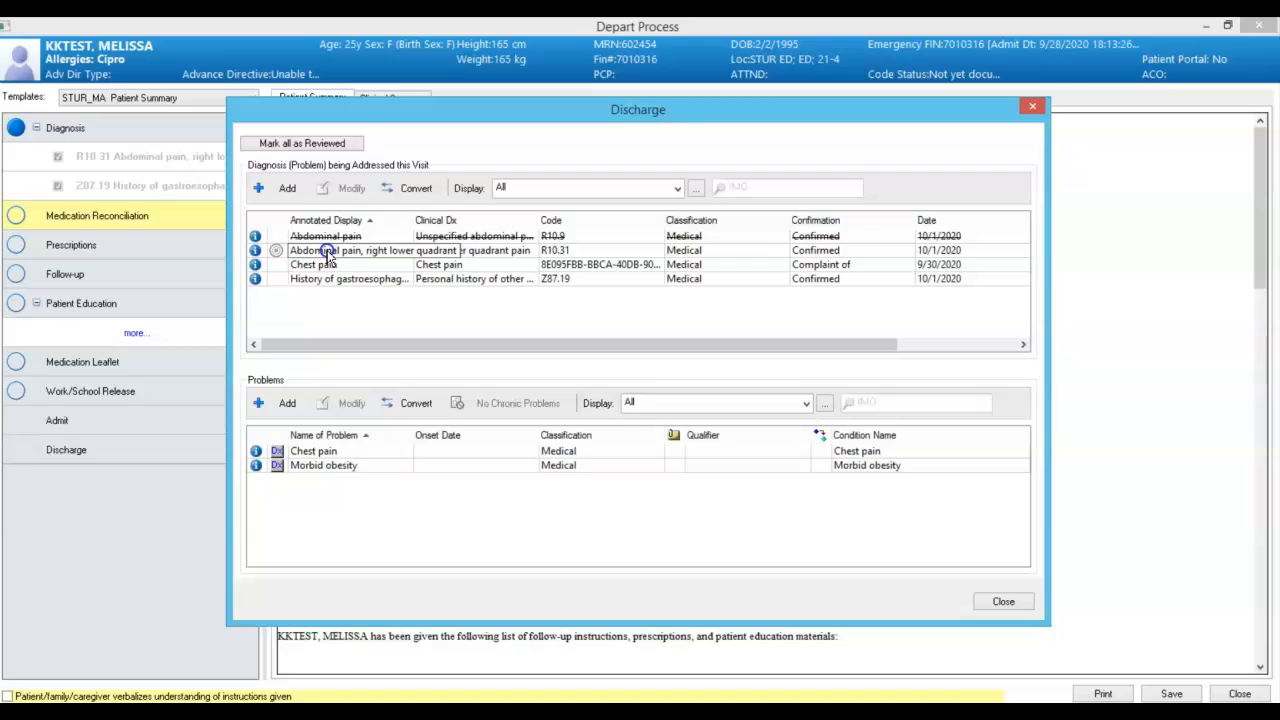
left_click(1031, 107)
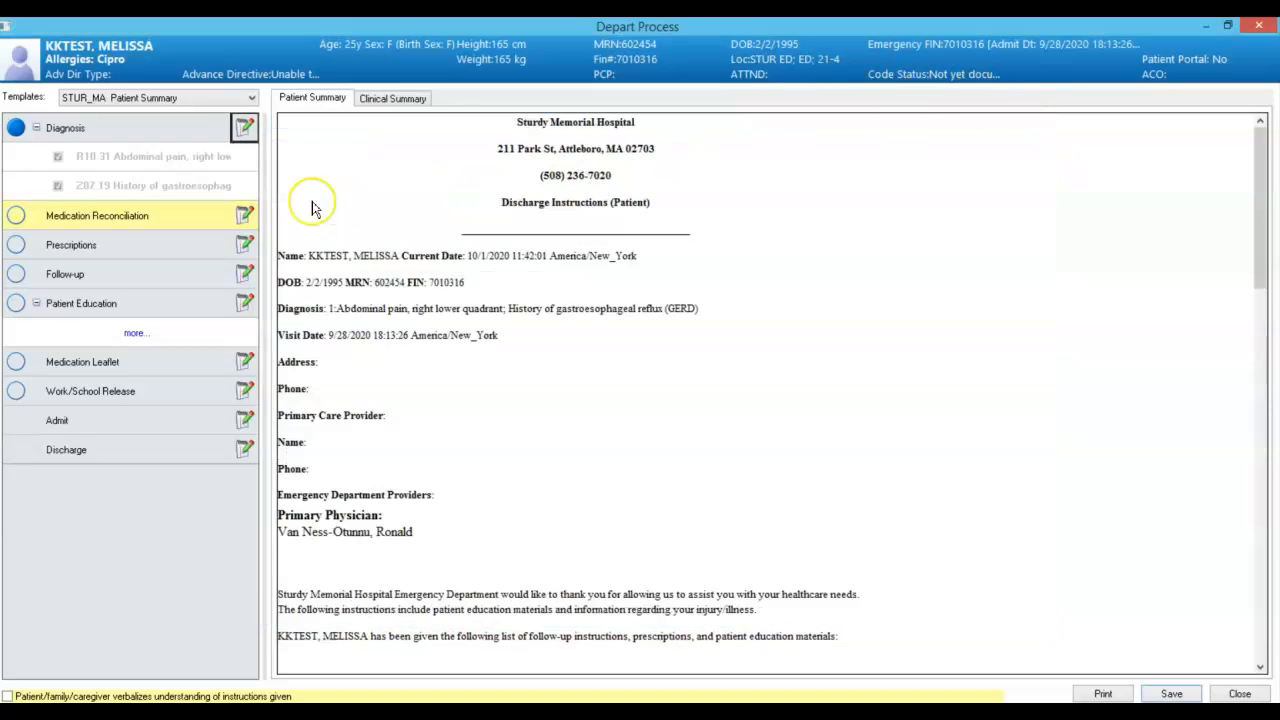
Step: Reconcile the discharge medications by setting morphine, ondansetron and Sodium Chloride 0.9% to Do Not Continue, and sign the reconciliation
left_click(242, 218)
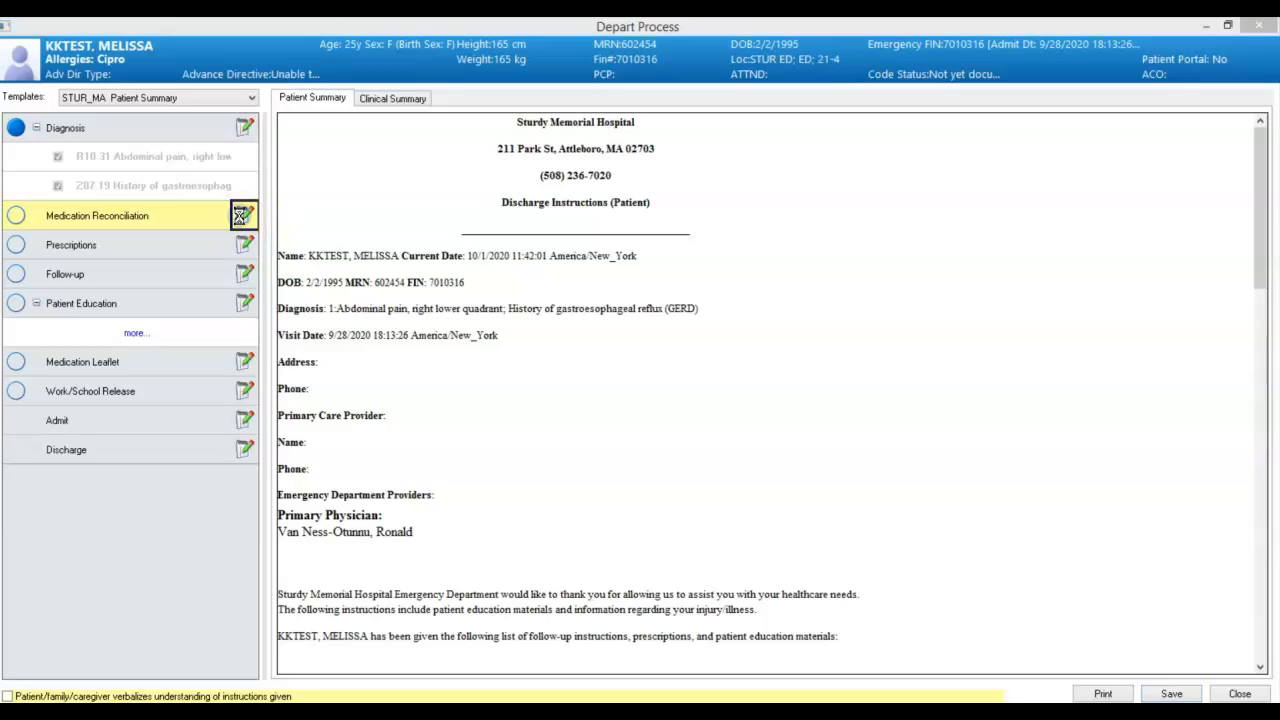
mouse_move(239, 222)
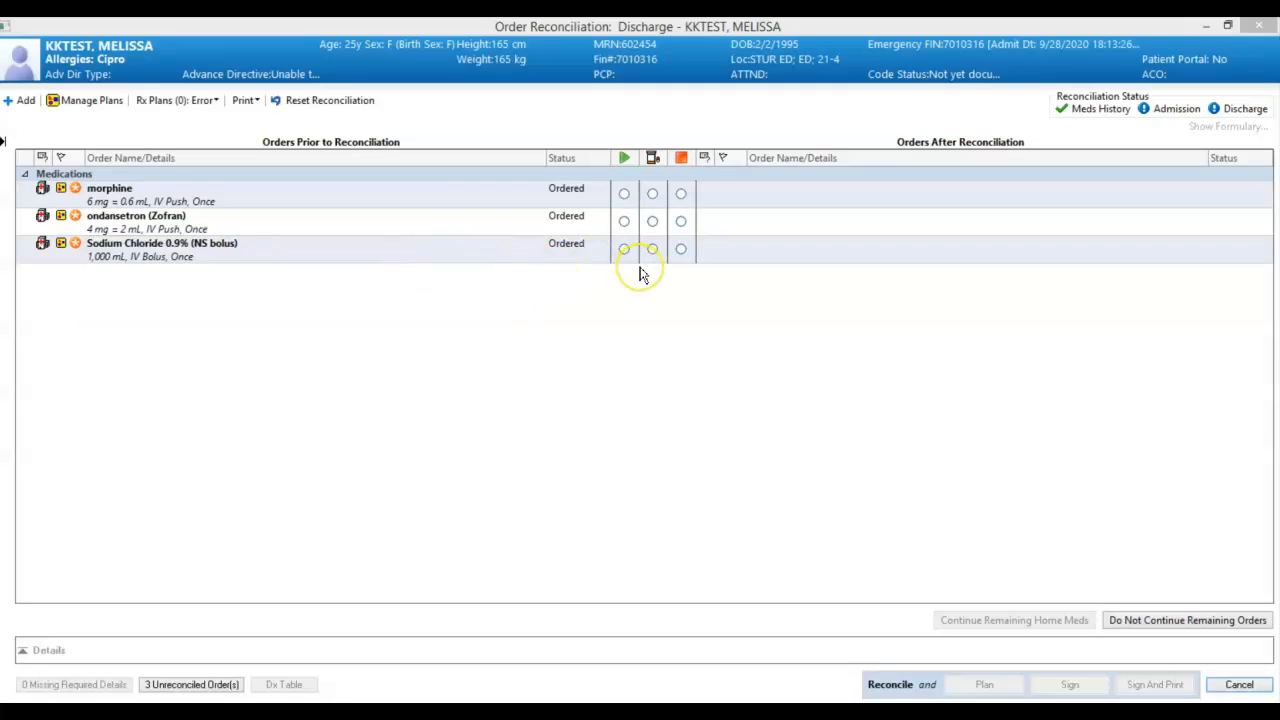
left_click(681, 195)
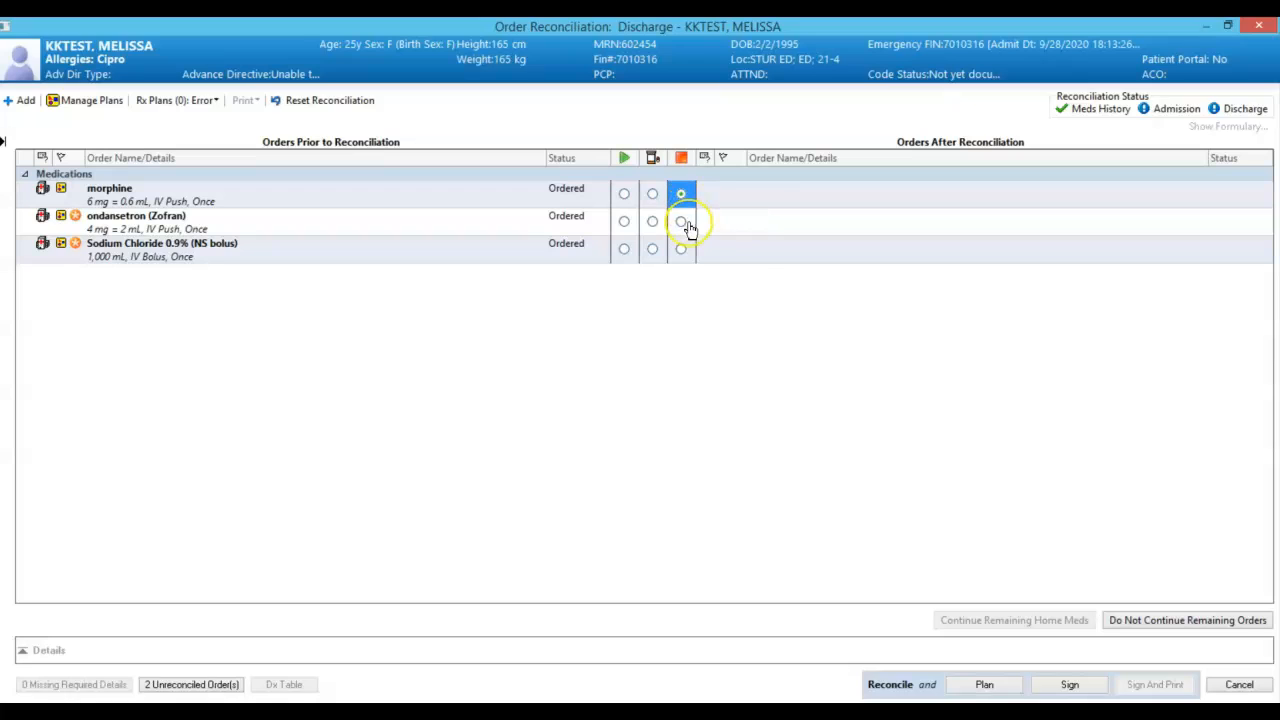
left_click(684, 222)
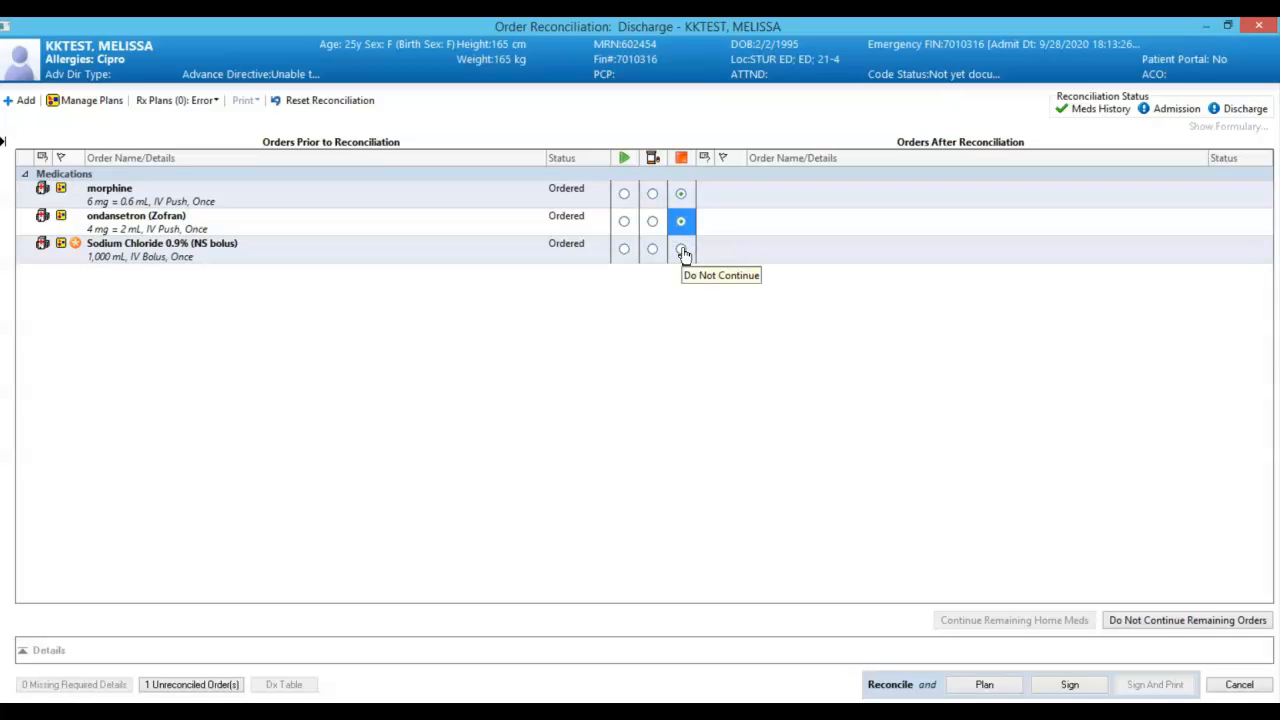
left_click(683, 256)
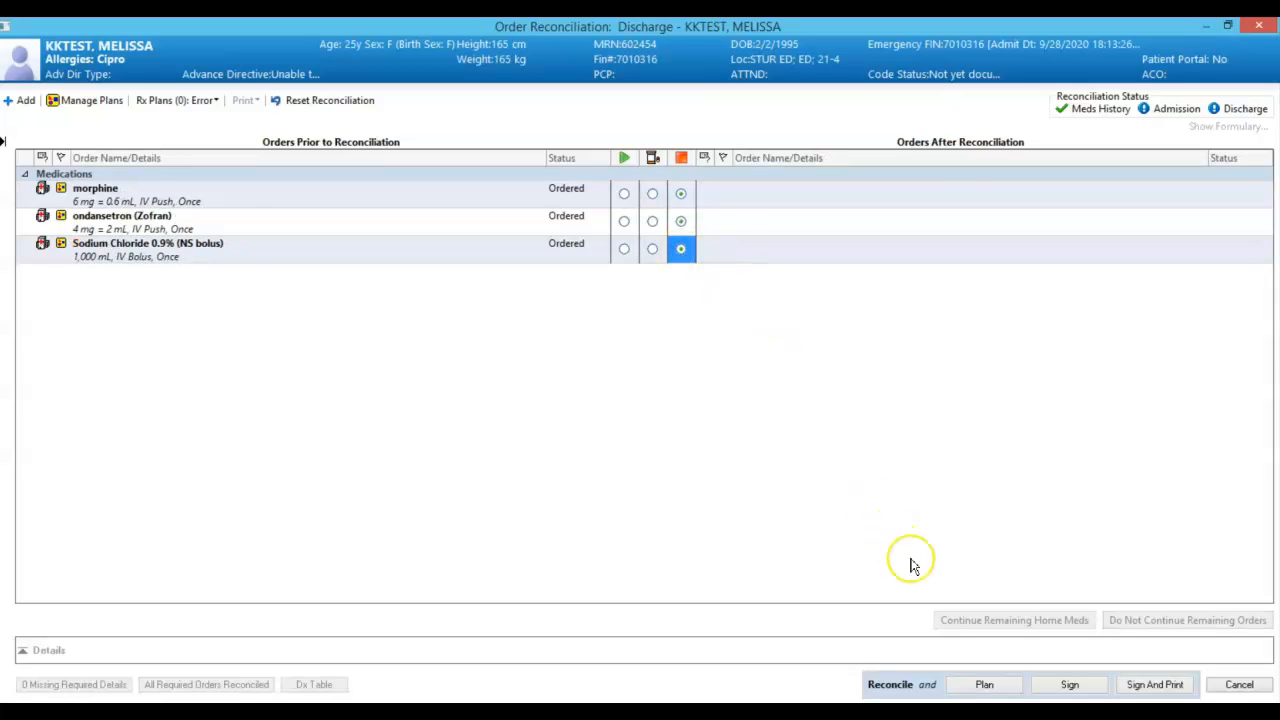
left_click(1064, 684)
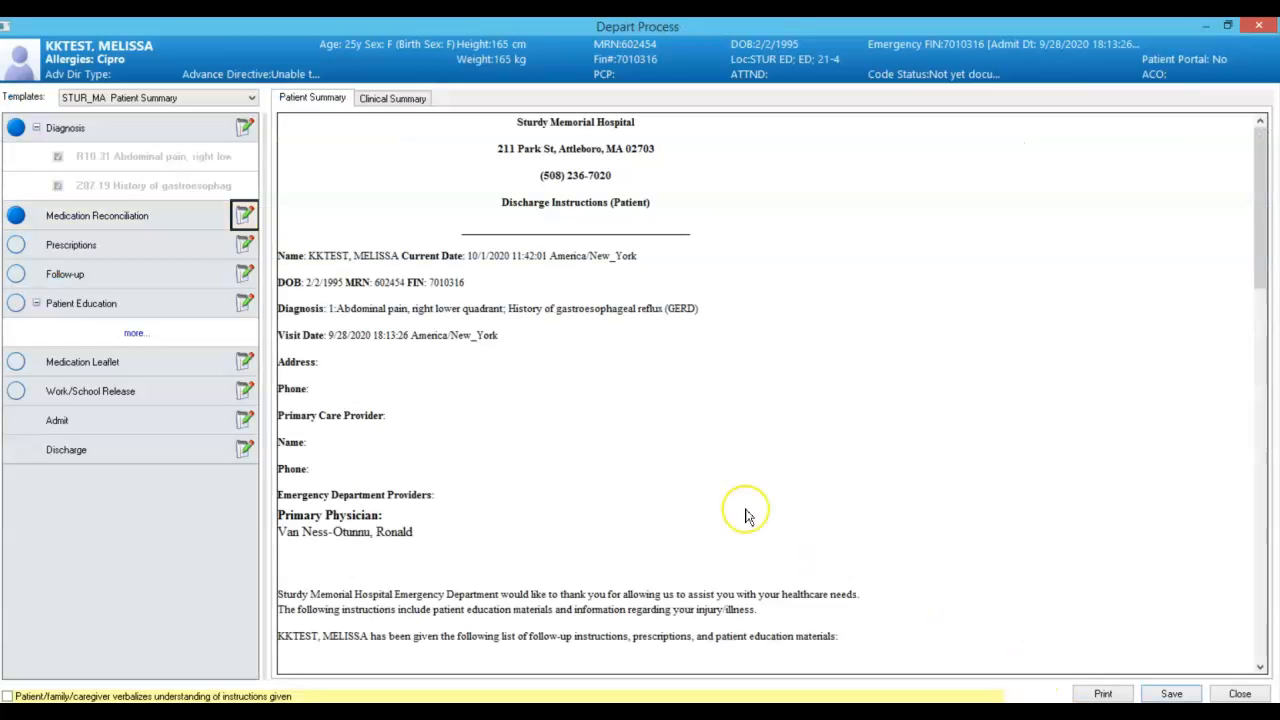
Step: Prescribe ondansetron 4 mg oral tablet, 1 tab TID, 10 tablets, sign the order and cancel saving its PDF printout
left_click(246, 254)
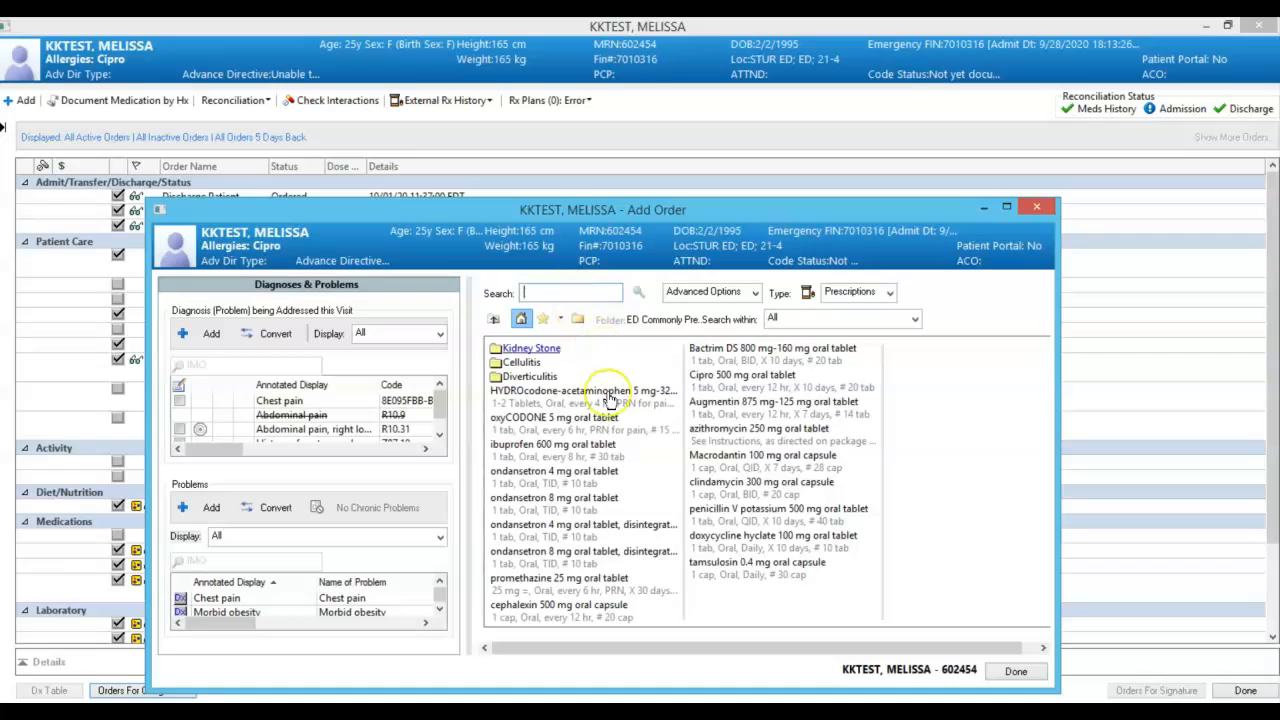
left_click_drag(640, 446, 633, 517)
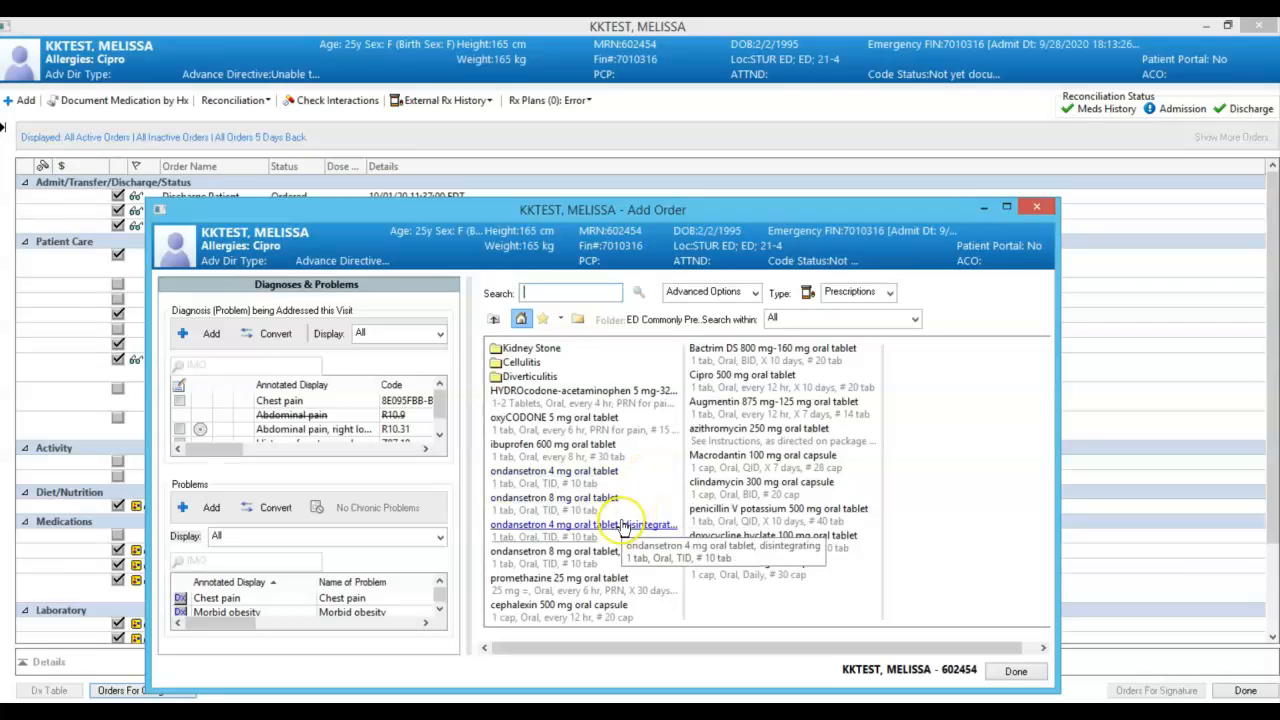
left_click(601, 481)
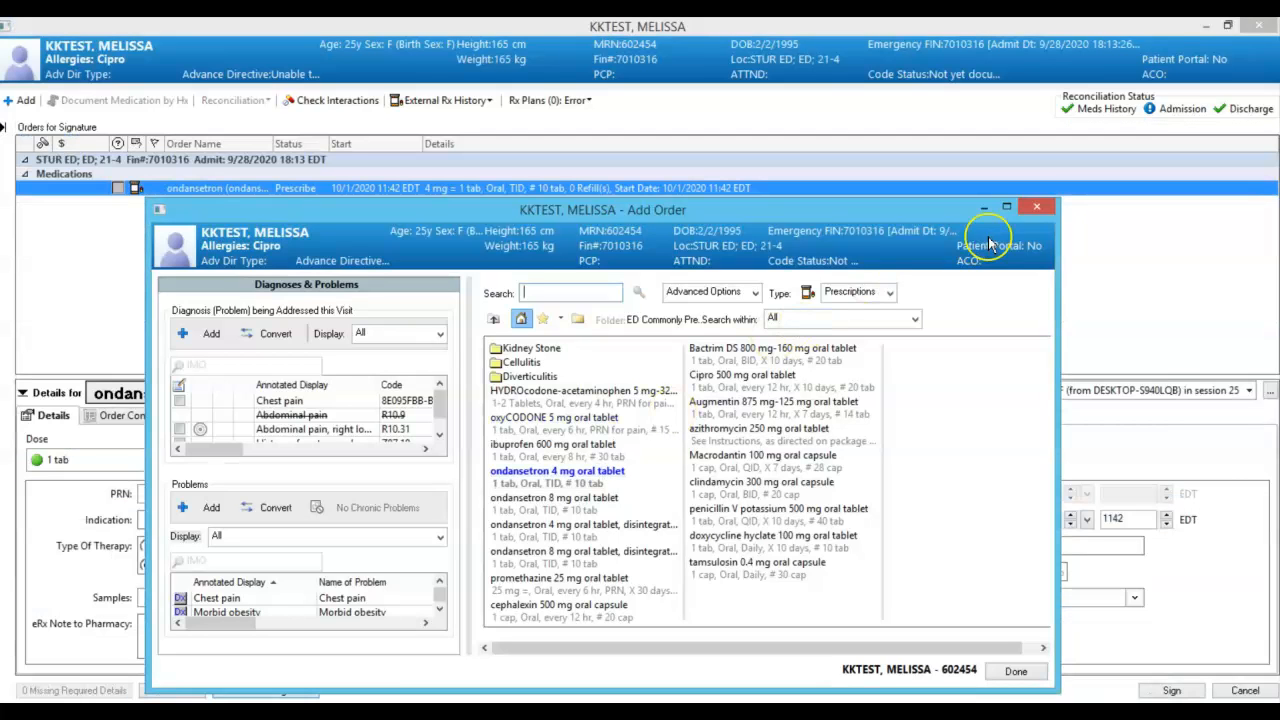
left_click(1038, 208)
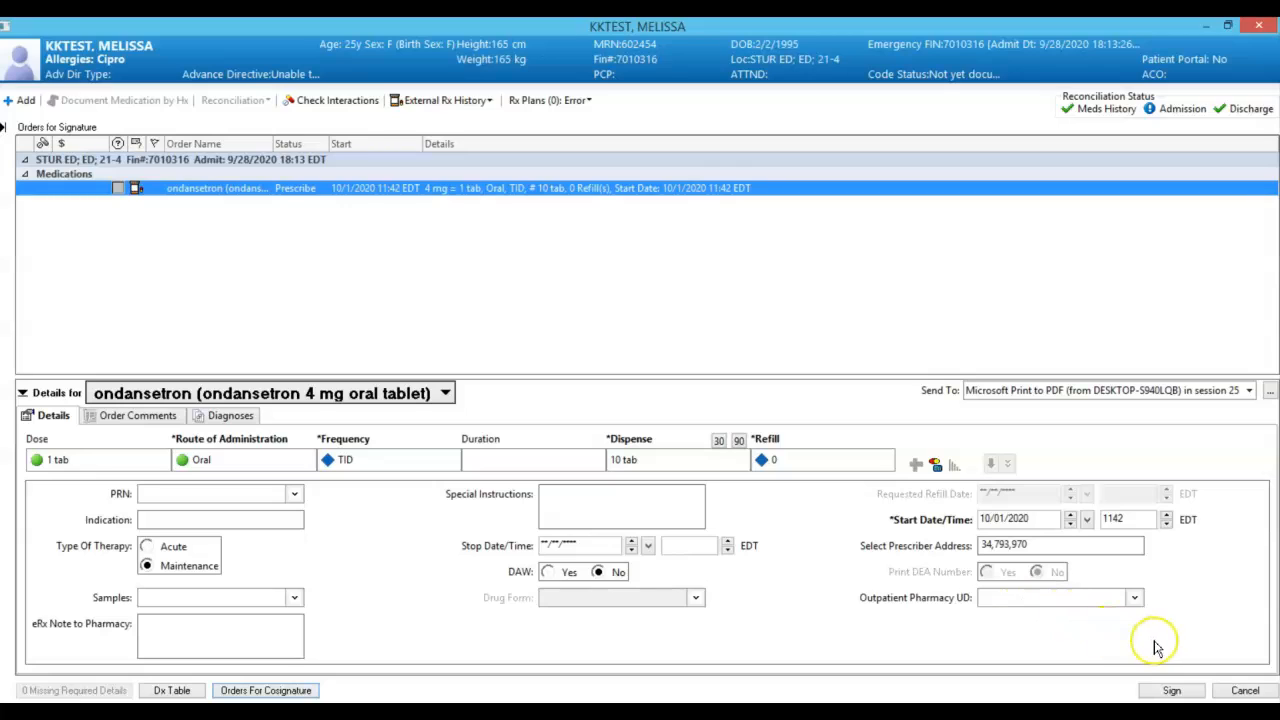
left_click(1172, 690)
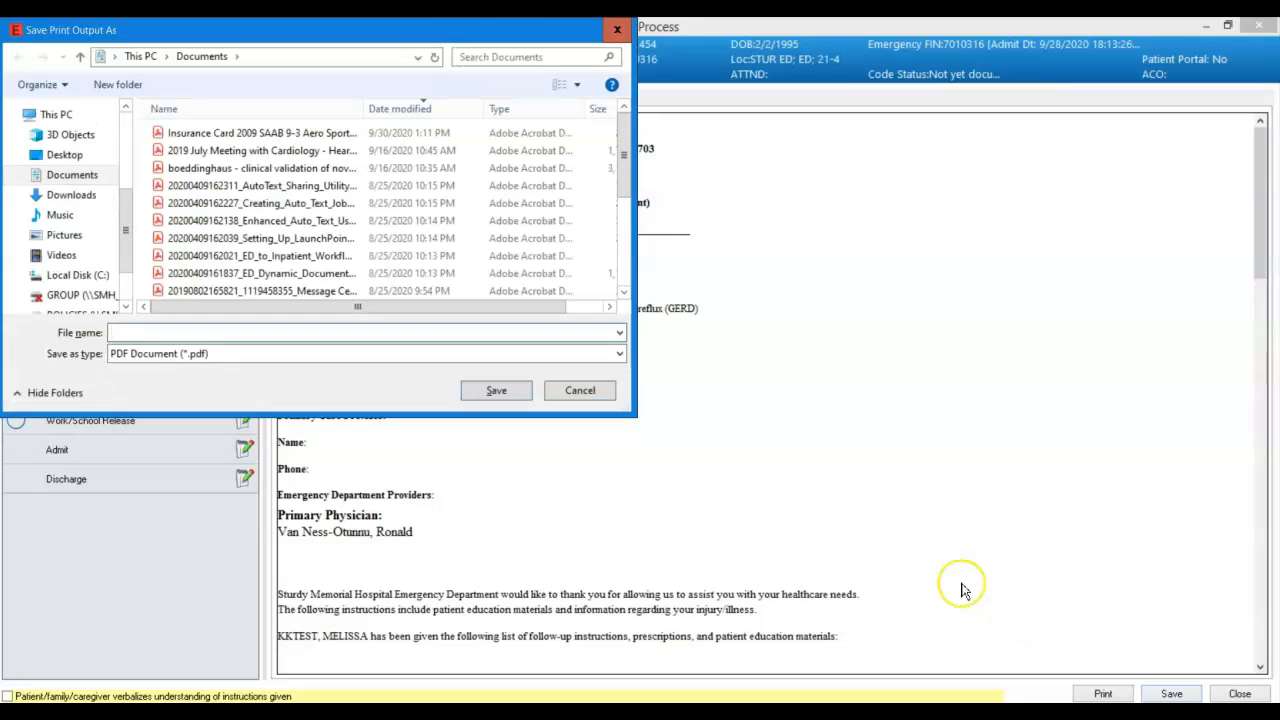
left_click(586, 392)
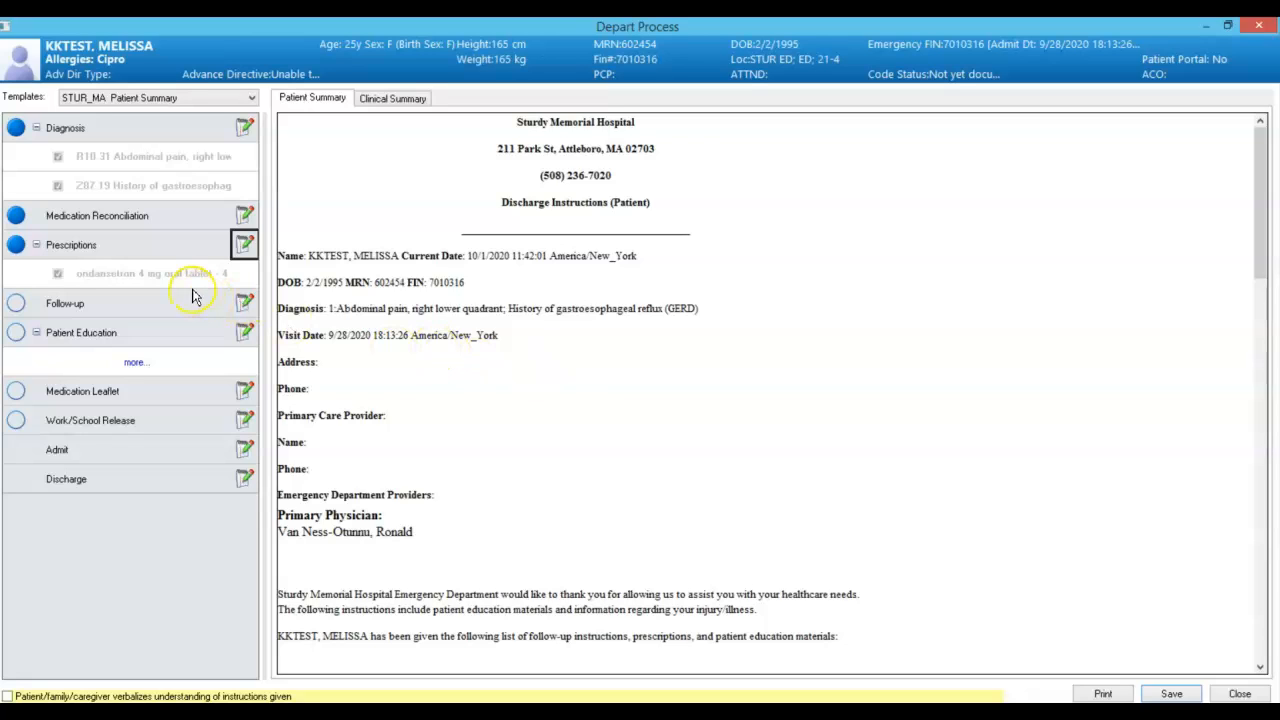
Step: Add a follow-up provider through Provider Search and select the business address at Attleboro Medical Associates
left_click(240, 301)
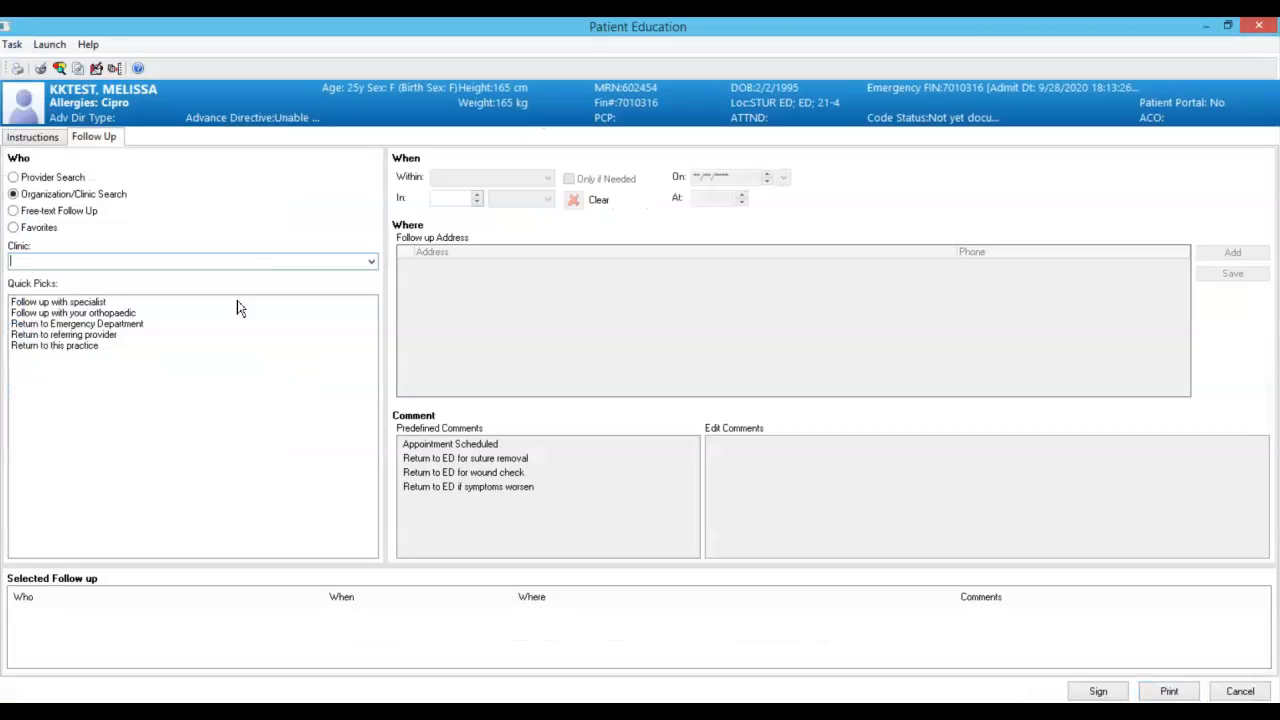
left_click(237, 303)
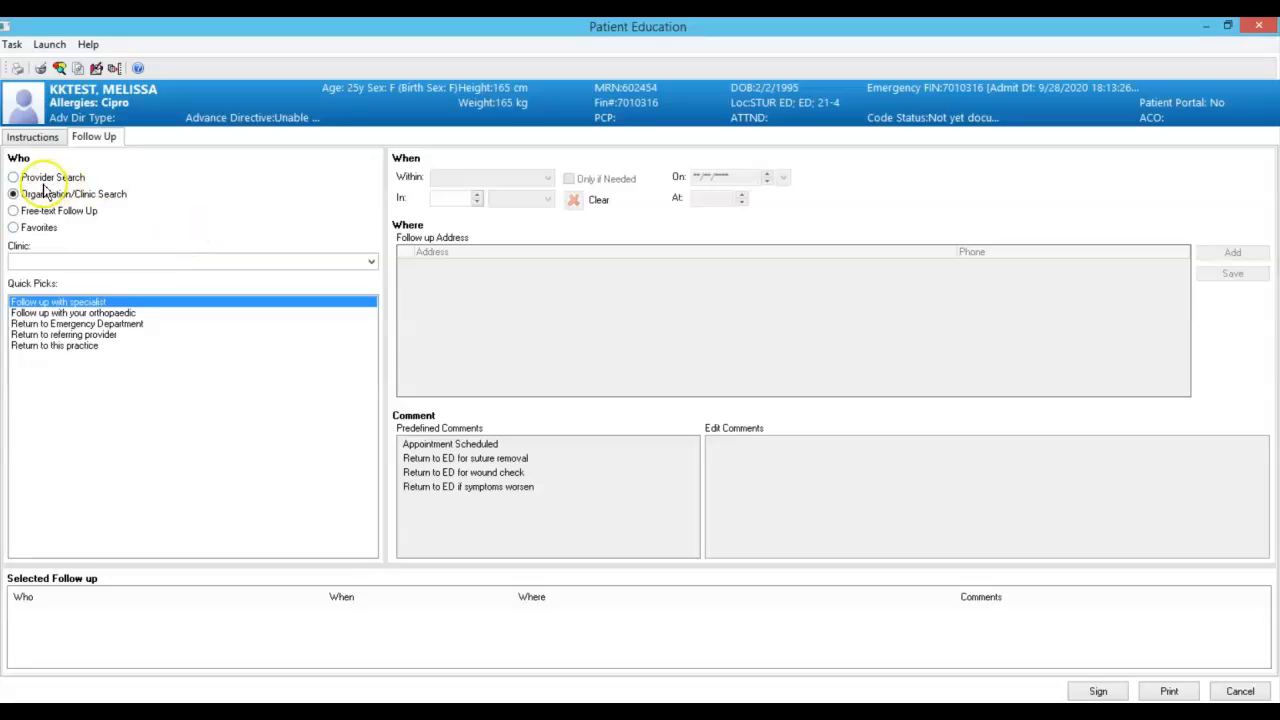
left_click(13, 177)
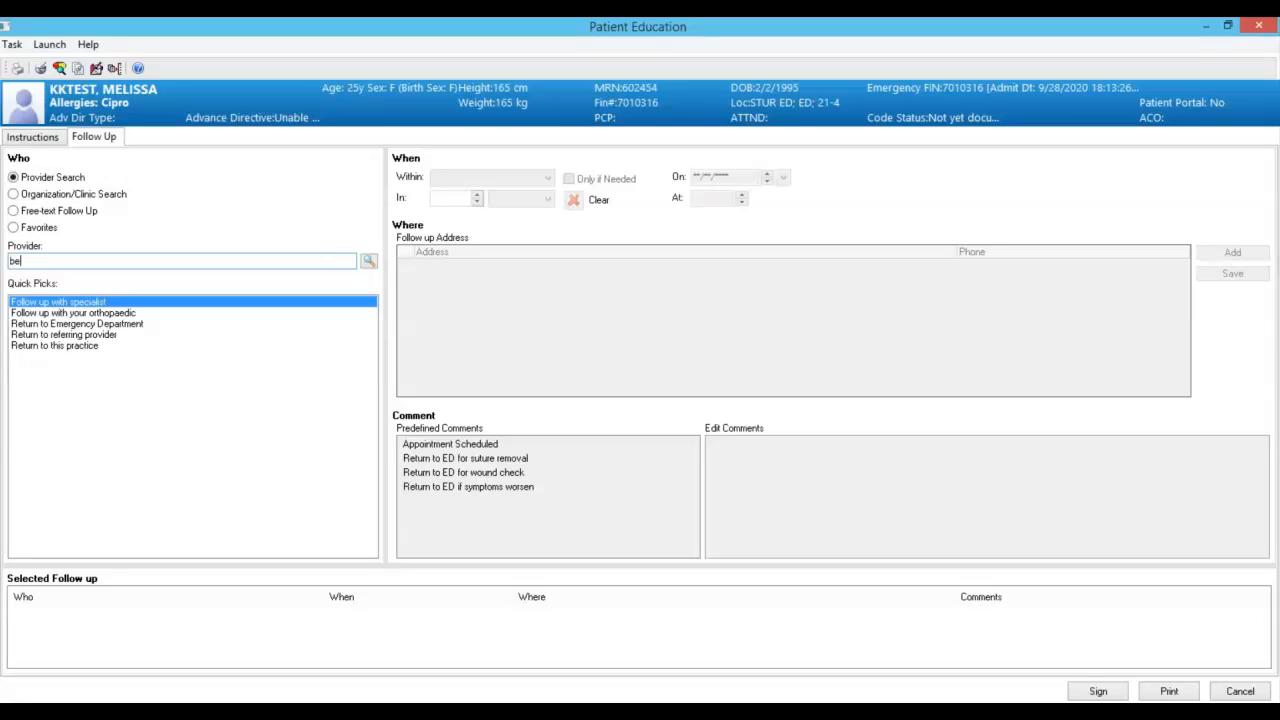
key("Return")
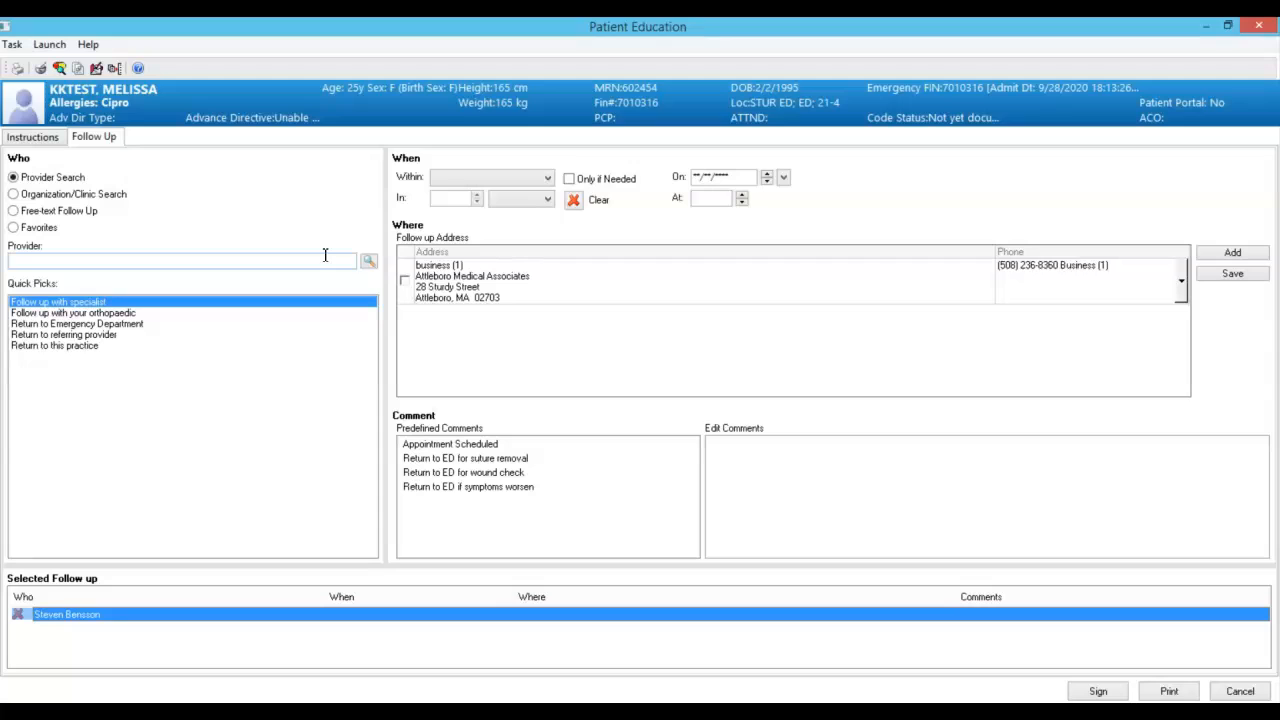
left_click(405, 281)
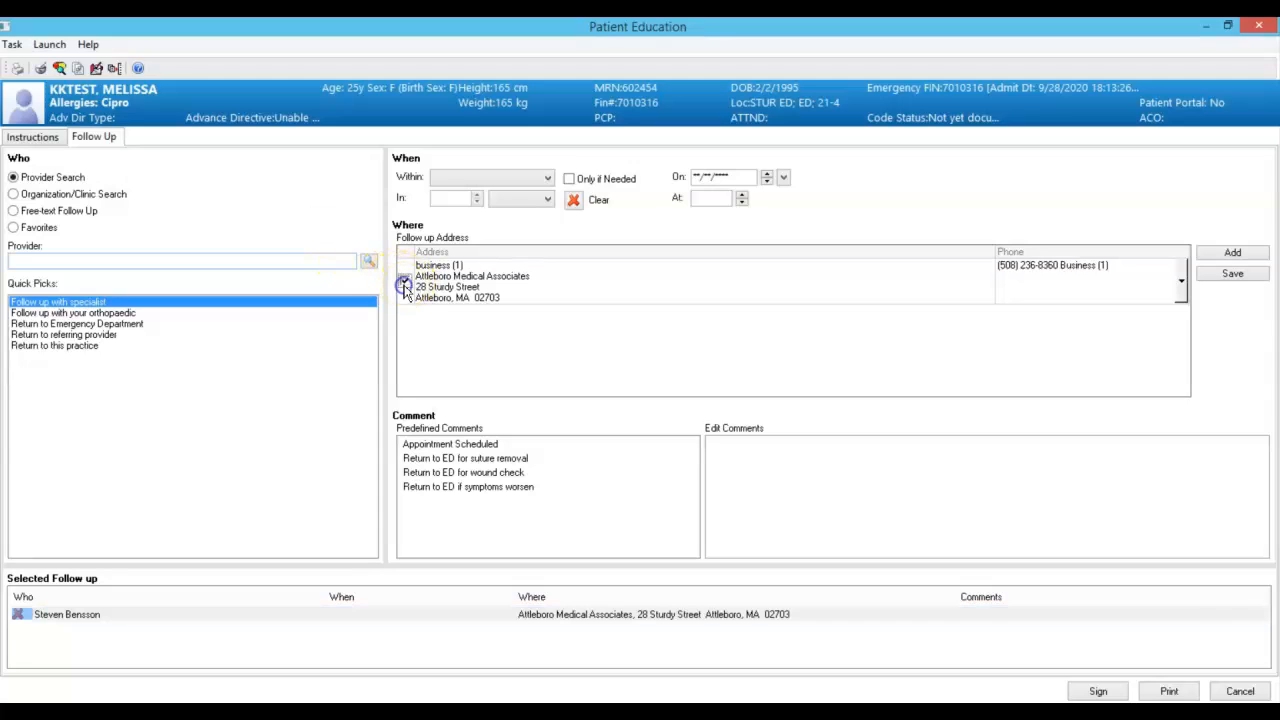
Step: Set the selected provider's follow-up to within 3 to 5 days and sign the follow-up
left_click(546, 180)
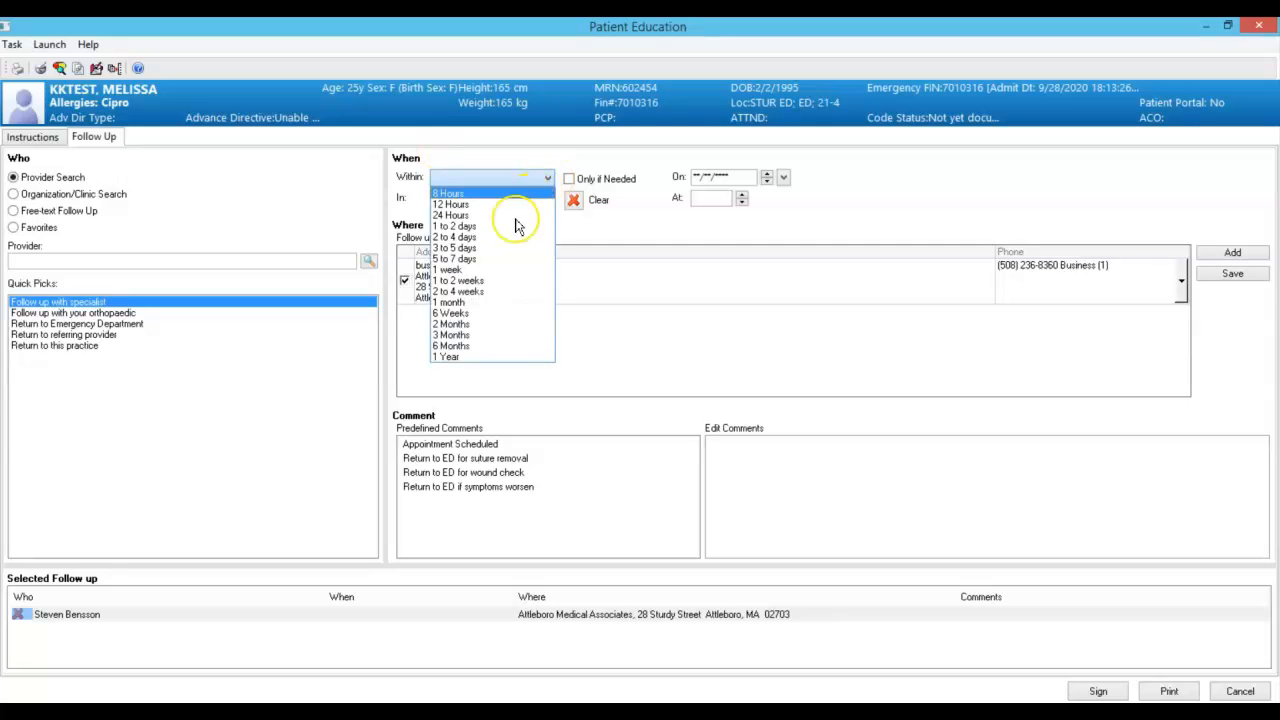
left_click(404, 205)
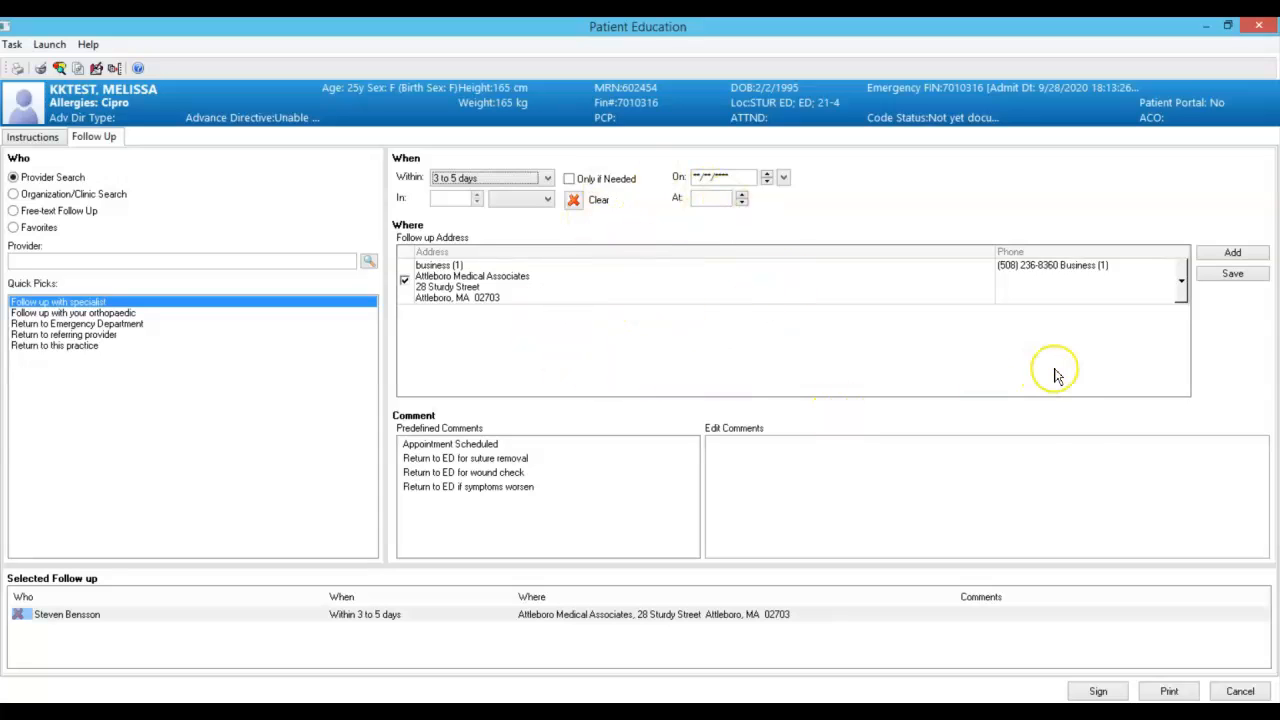
left_click(1108, 694)
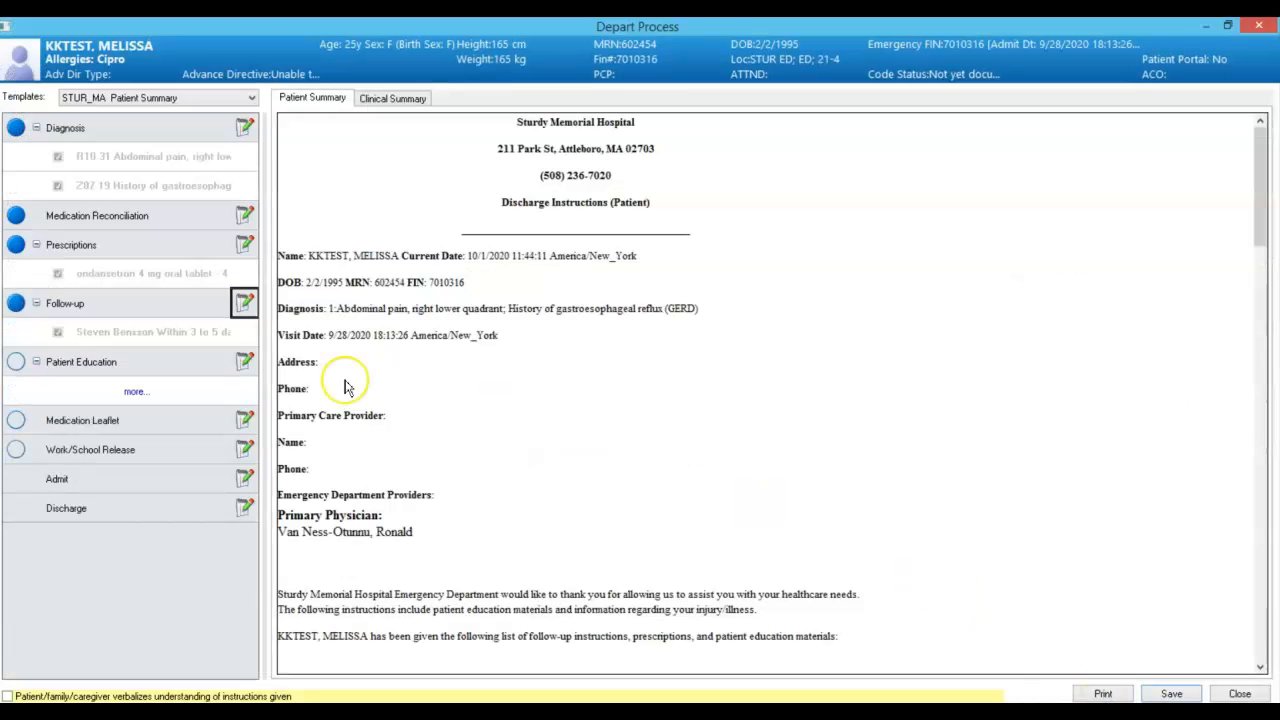
Step: Open Patient Education from the Depart Process and add the suggested "Abdominal Pain, Adult" instructions
left_click(245, 361)
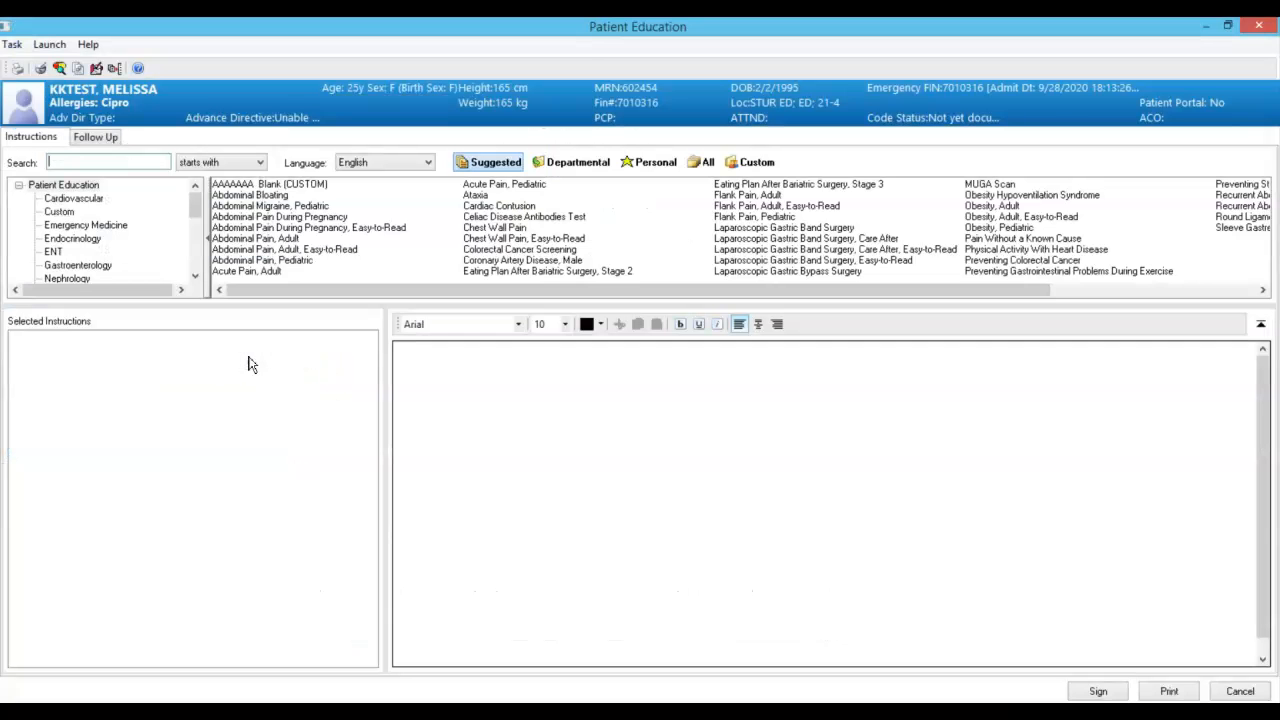
left_click(107, 160)
left_click(258, 240)
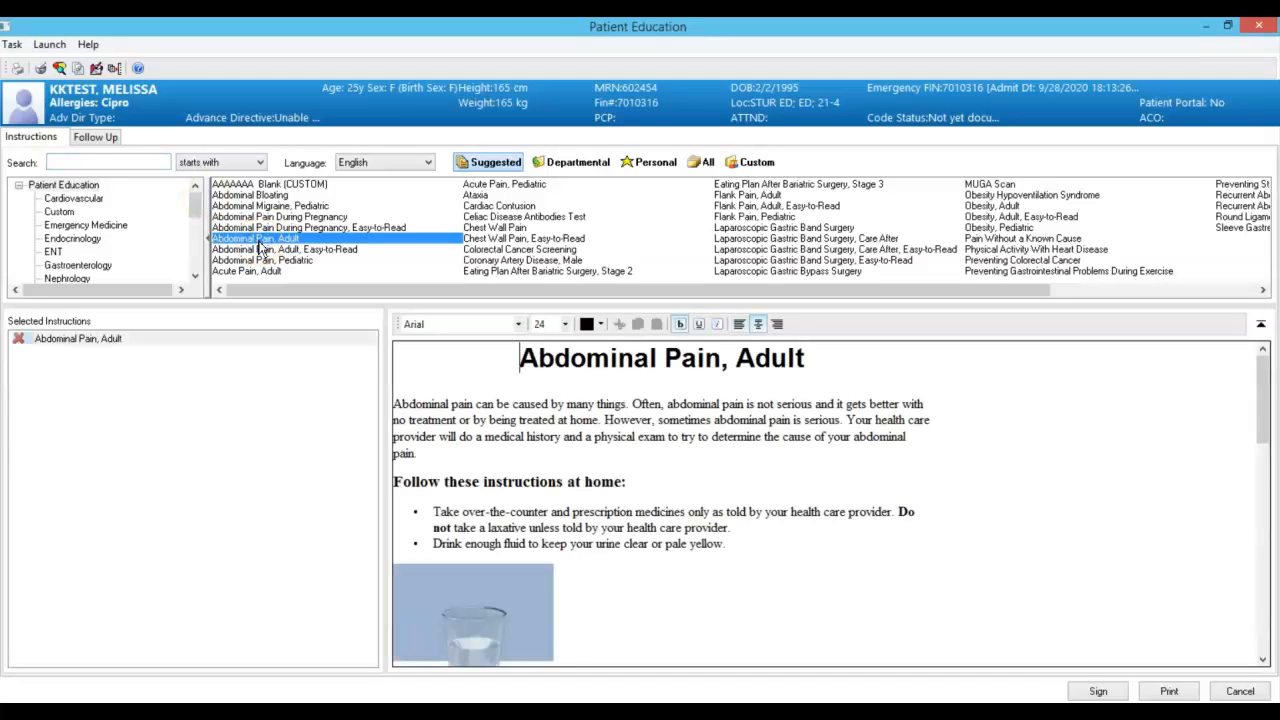
Step: Delete the "Cracked lips." bullet from the signs of dehydration near the end of the Abdominal Pain, Adult instructions
left_click(731, 441)
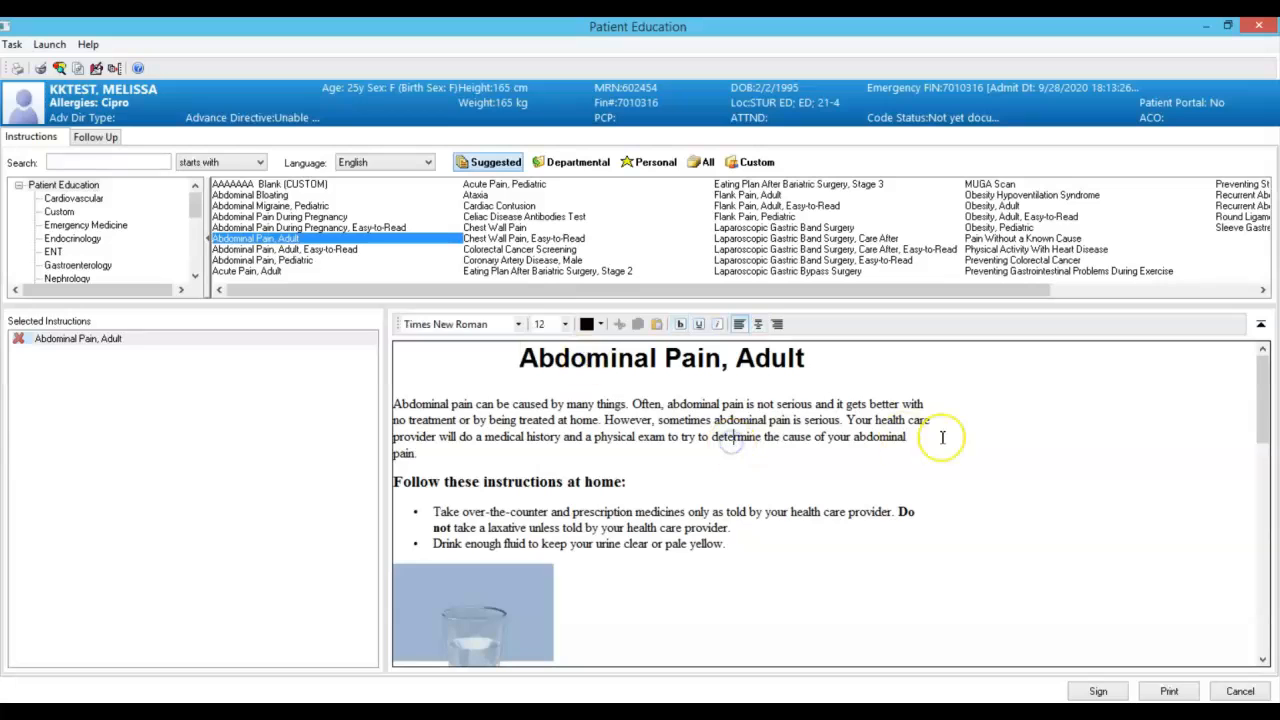
left_click_drag(1268, 396, 1276, 567)
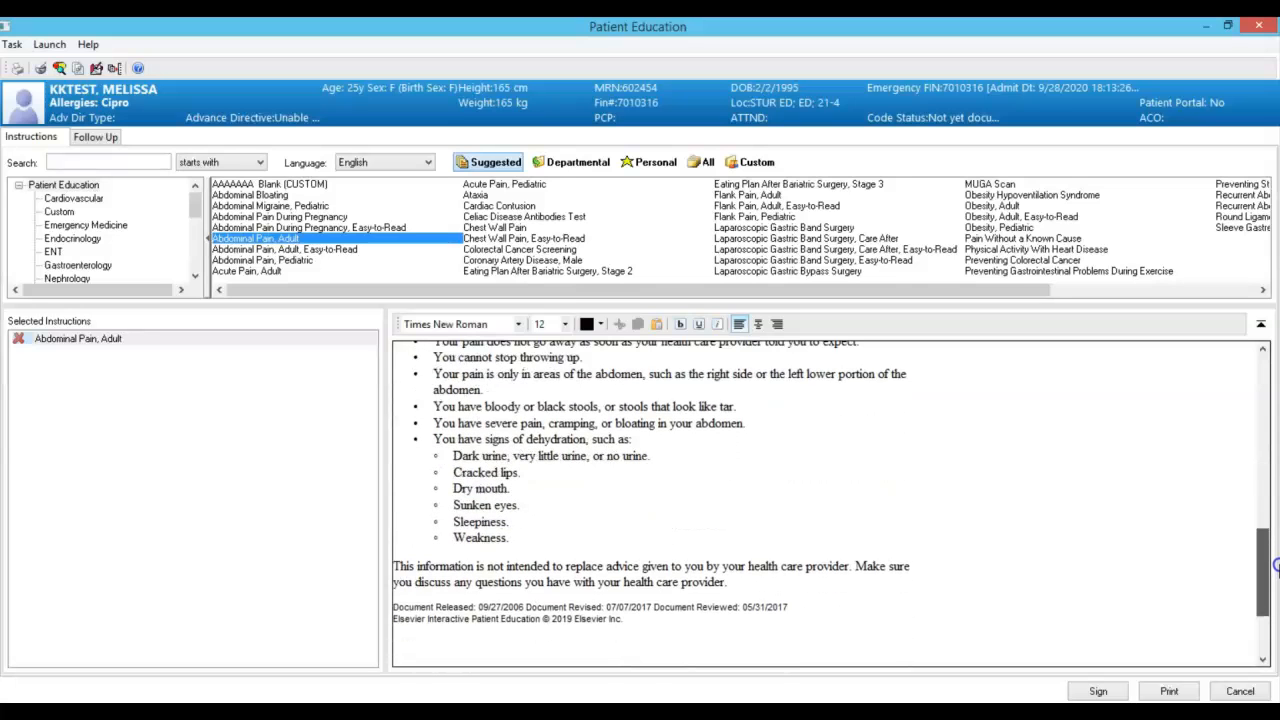
left_click(565, 479)
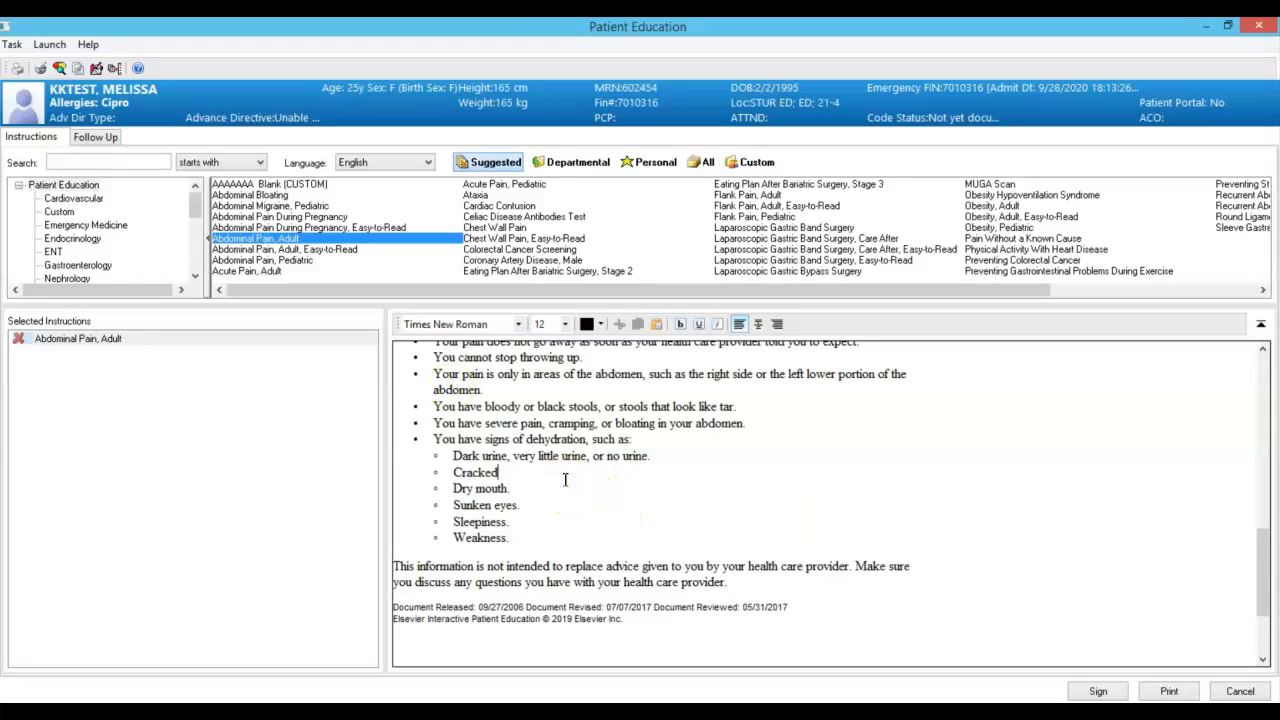
key("BackSpace")
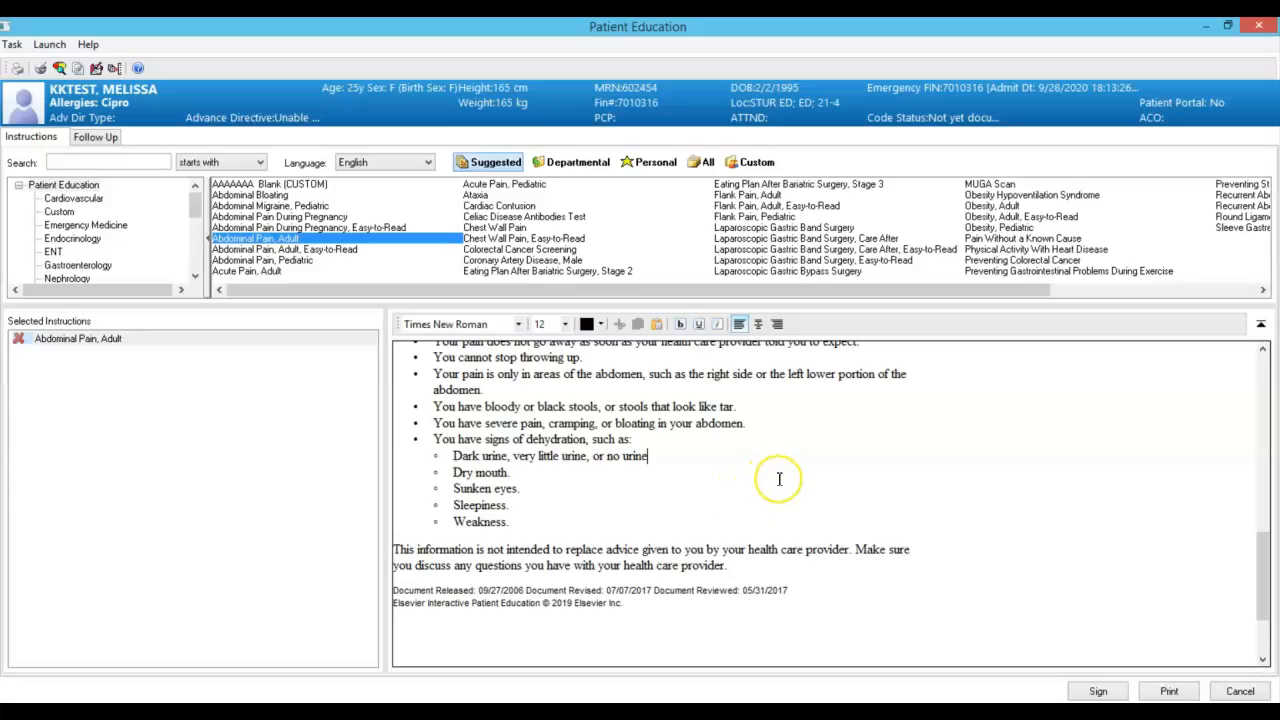
left_click_drag(1260, 543, 1243, 357)
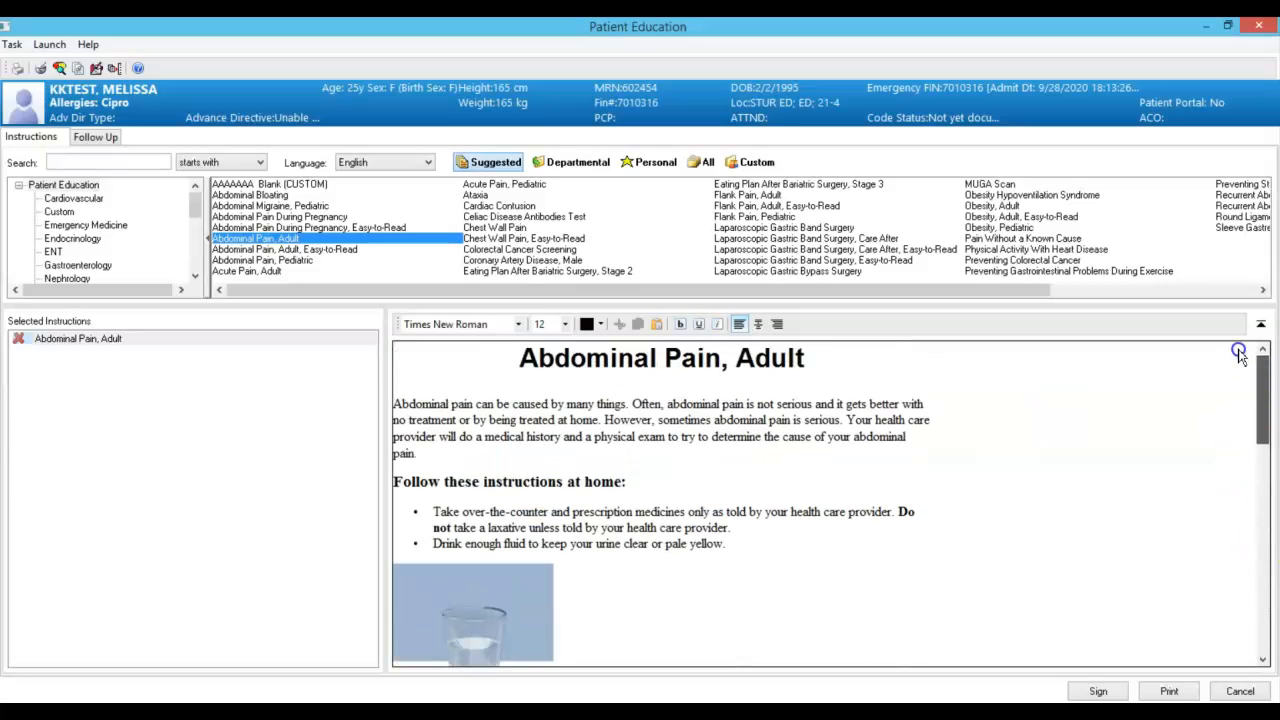
Step: Insert blank lines and the sample text "sdkfjsdlkf" between the Abdominal Pain, Adult title and its first paragraph
left_click(1075, 377)
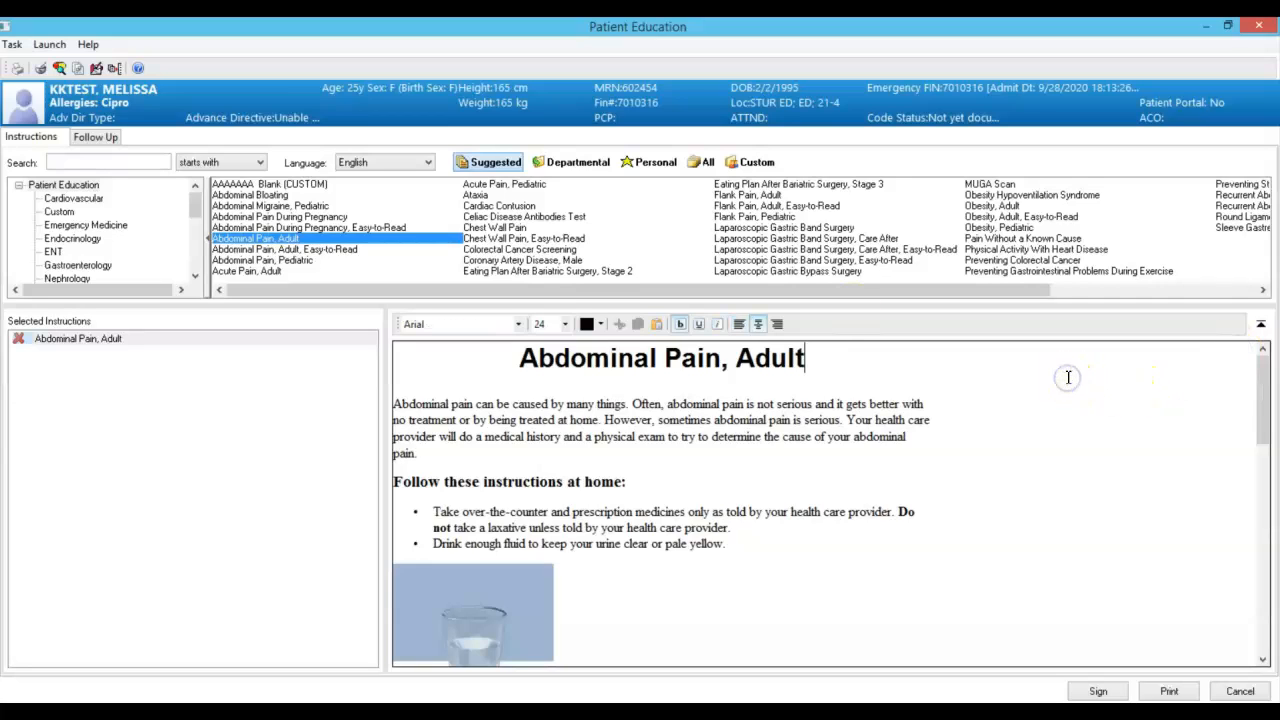
left_click(396, 402)
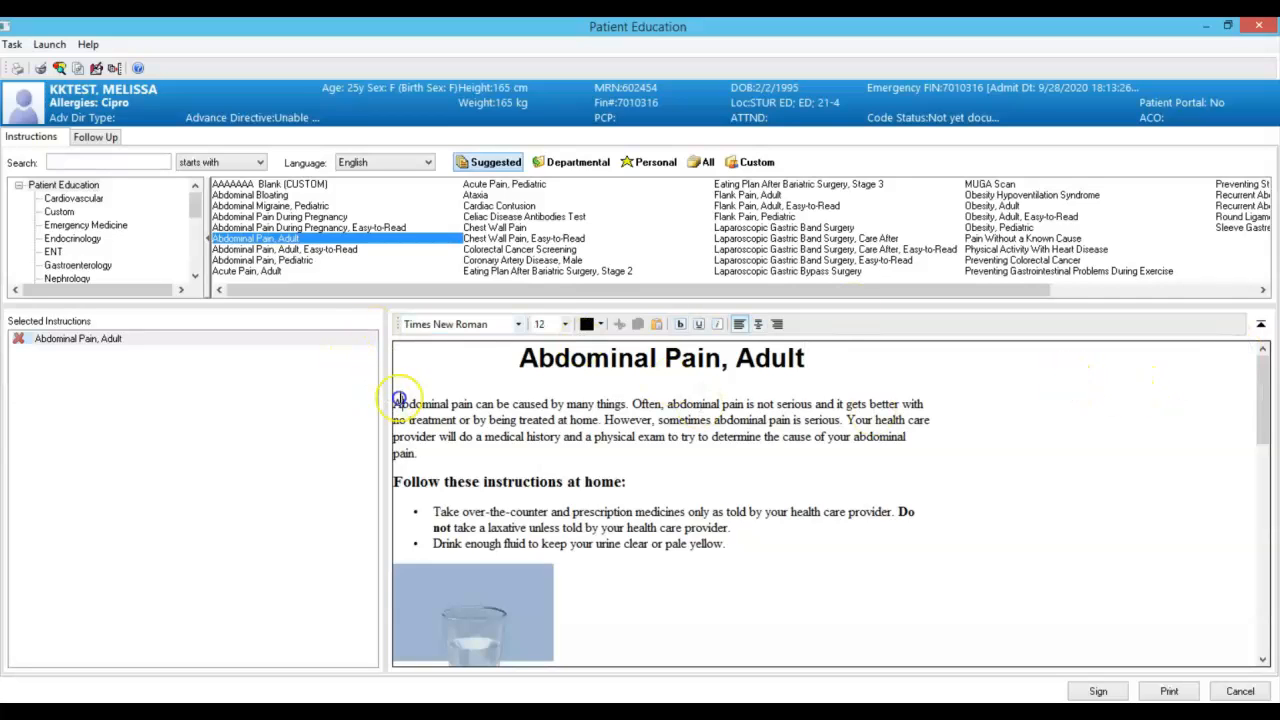
key("Return")
key("Return")
key("Return")
key("Return")
key("Return")
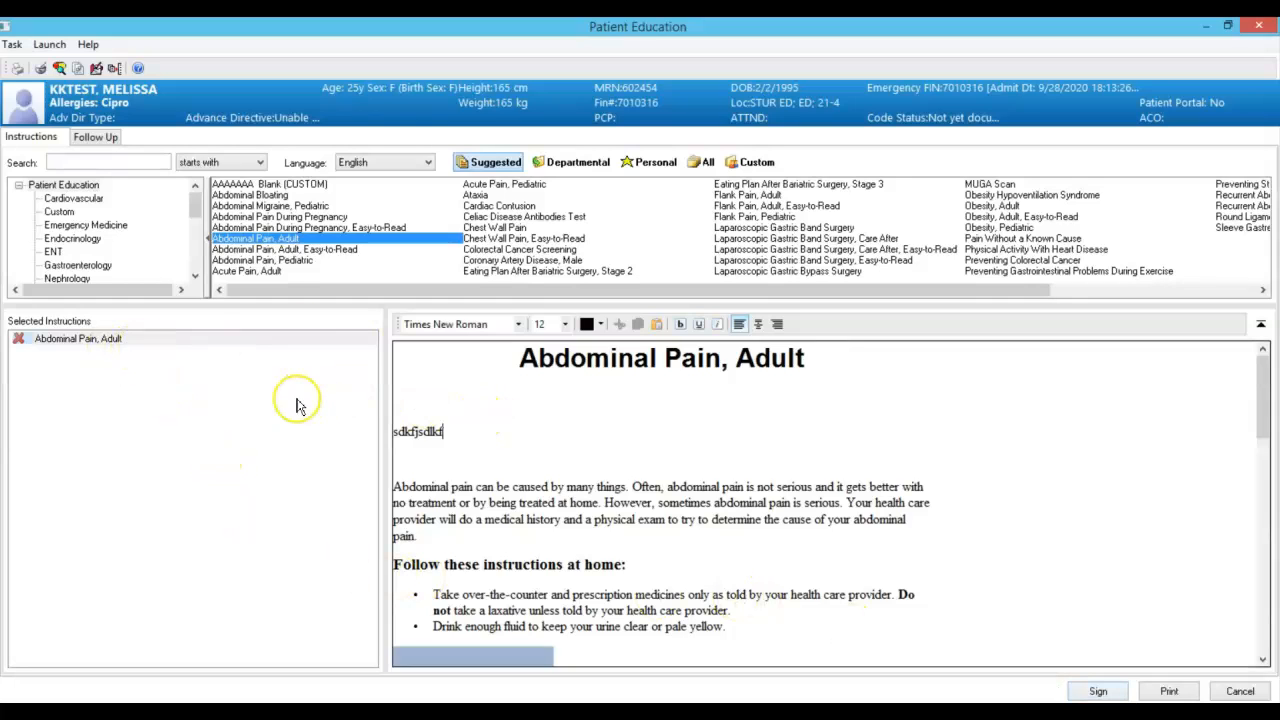
Step: Add the "AAAAAAA Blank (CUSTOM)" instruction from the Custom category and clear its placeholder text
left_click(68, 212)
left_click(320, 185)
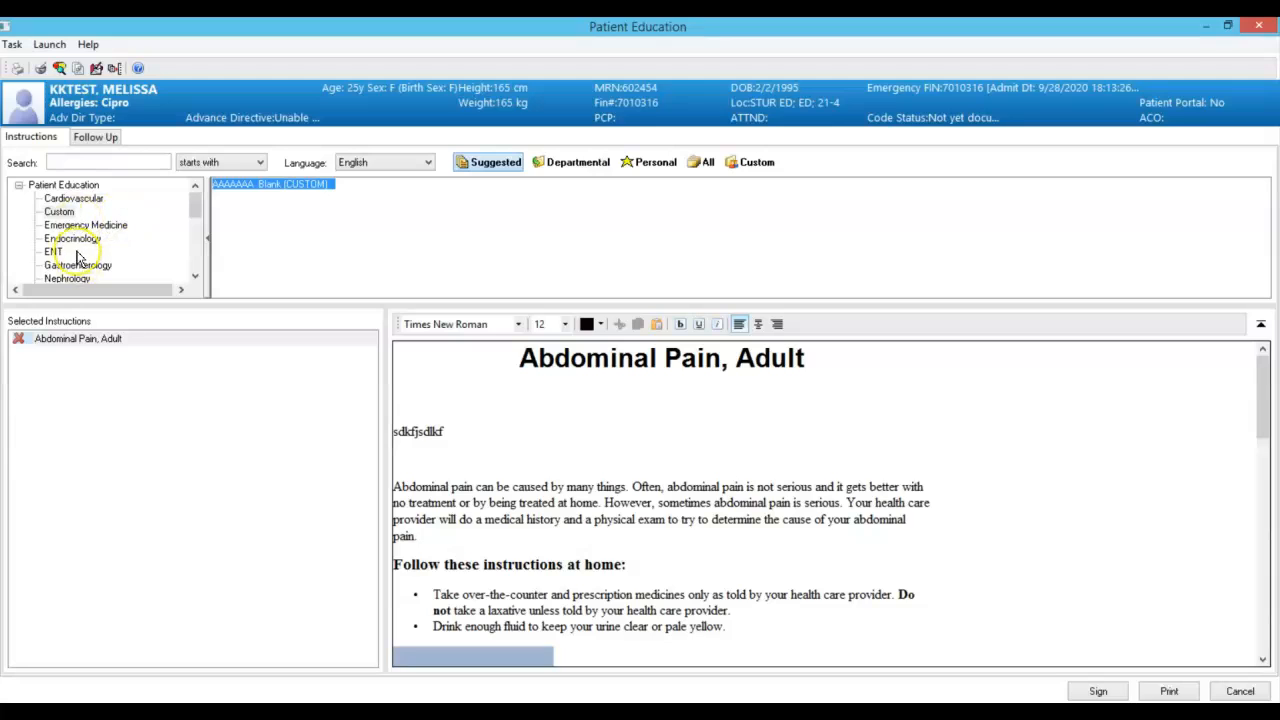
double_click(262, 190)
left_click(474, 378)
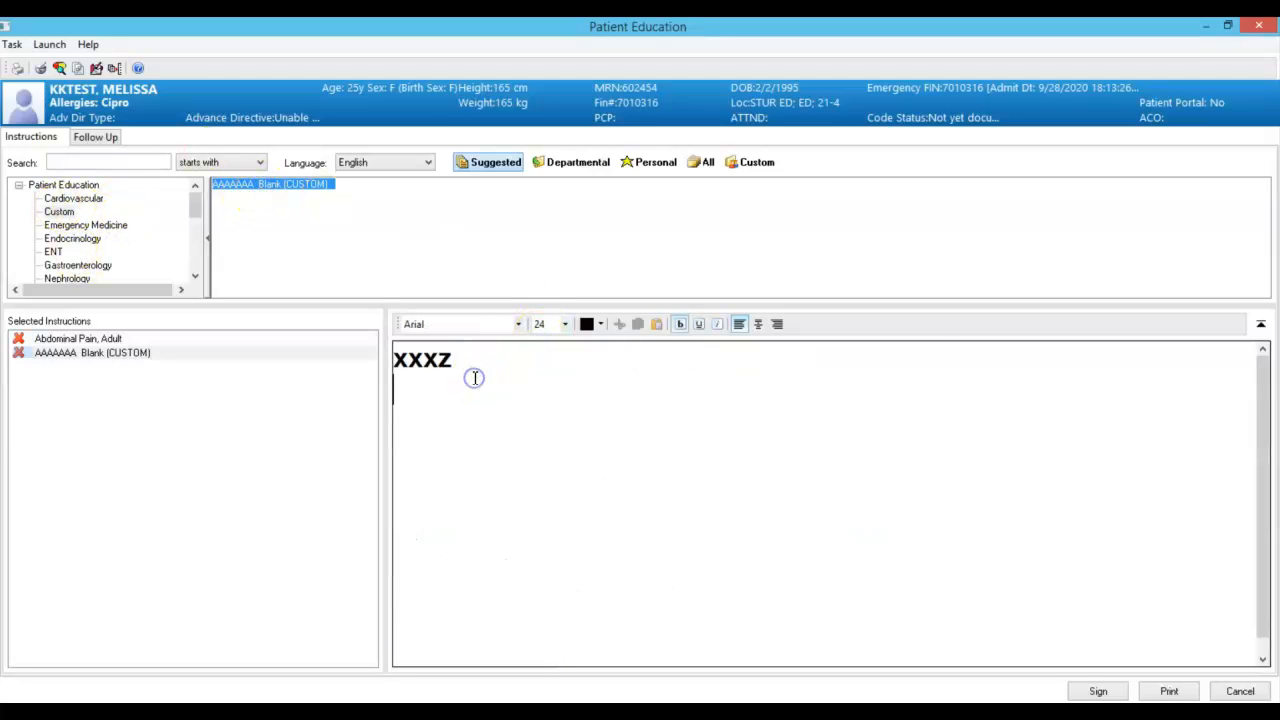
key("BackSpace")
key("BackSpace")
key("BackSpace")
key("BackSpace")
key("BackSpace")
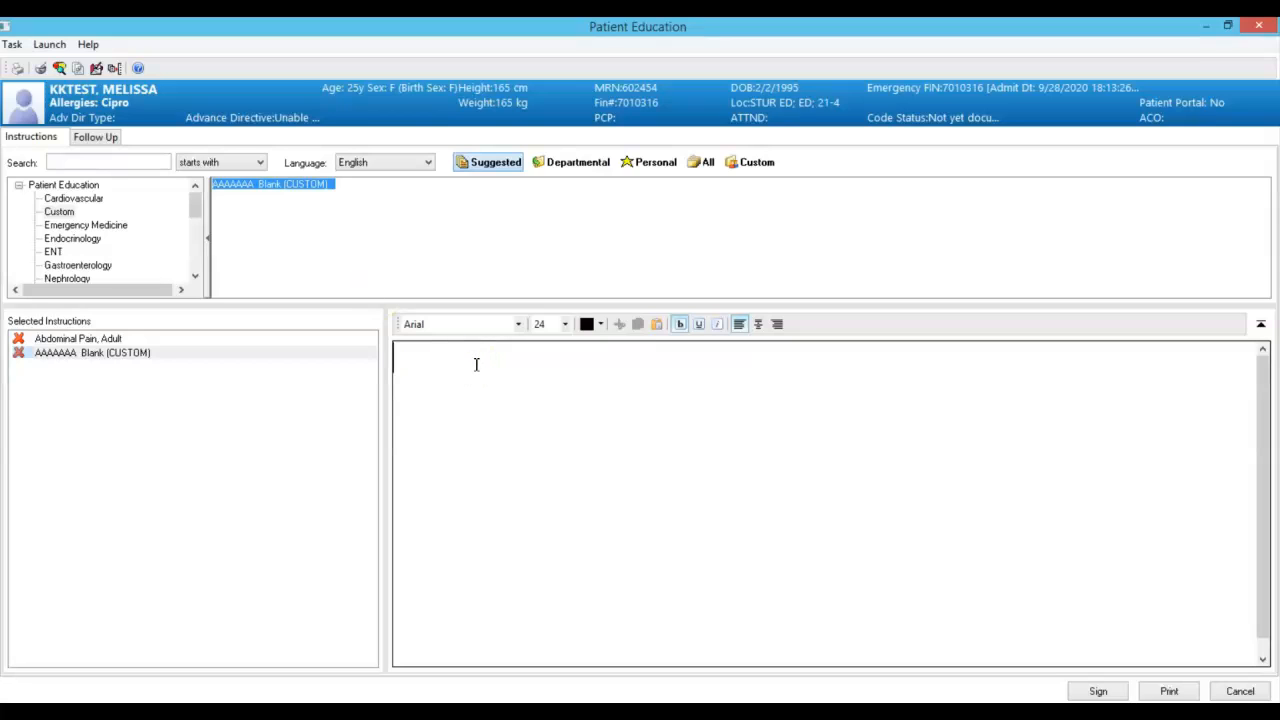
Step: Write "Please return for any new/concerning symptoms" in the blank custom instruction and sign the patient education
type("Please r")
type("eturn for ")
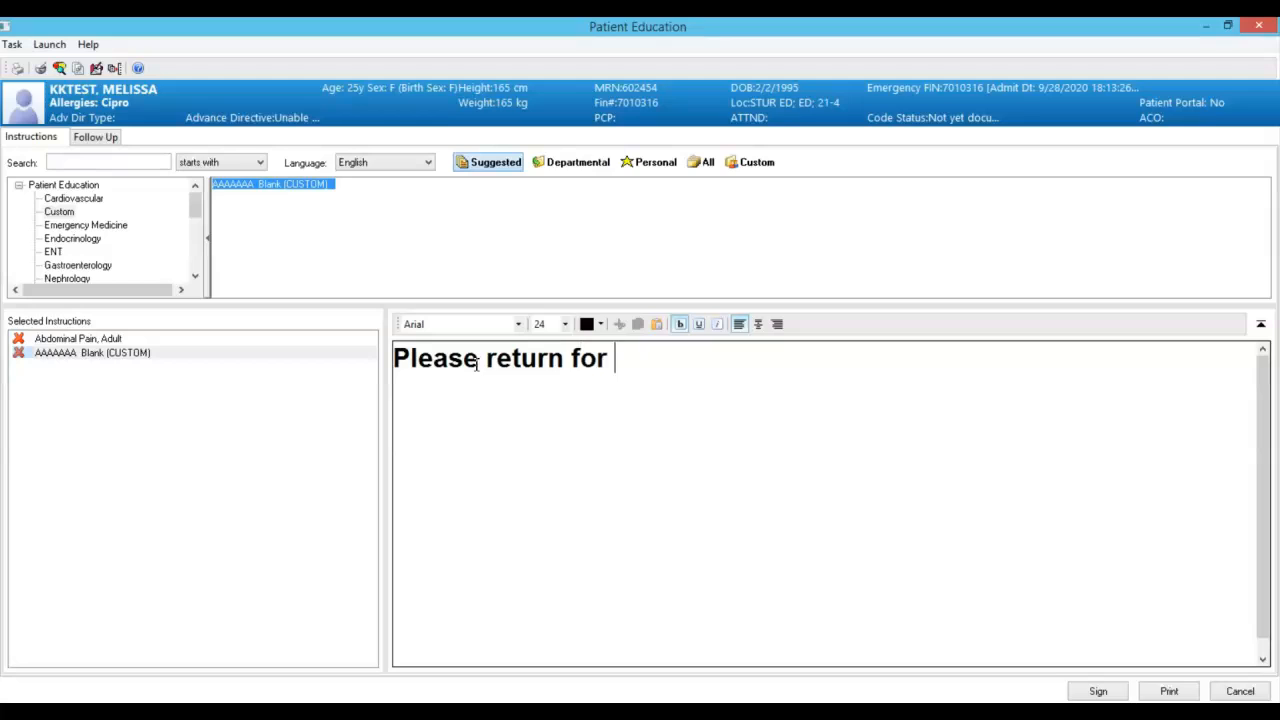
type("any new/conce")
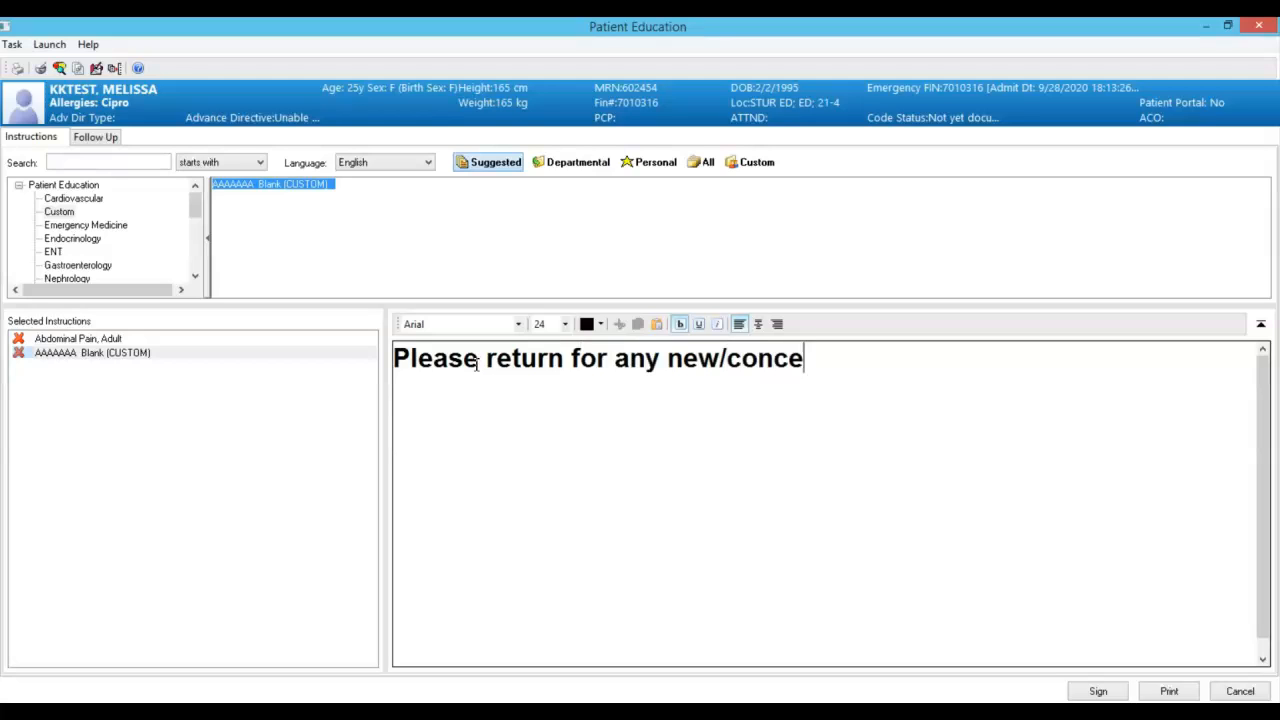
type("rning symptoms")
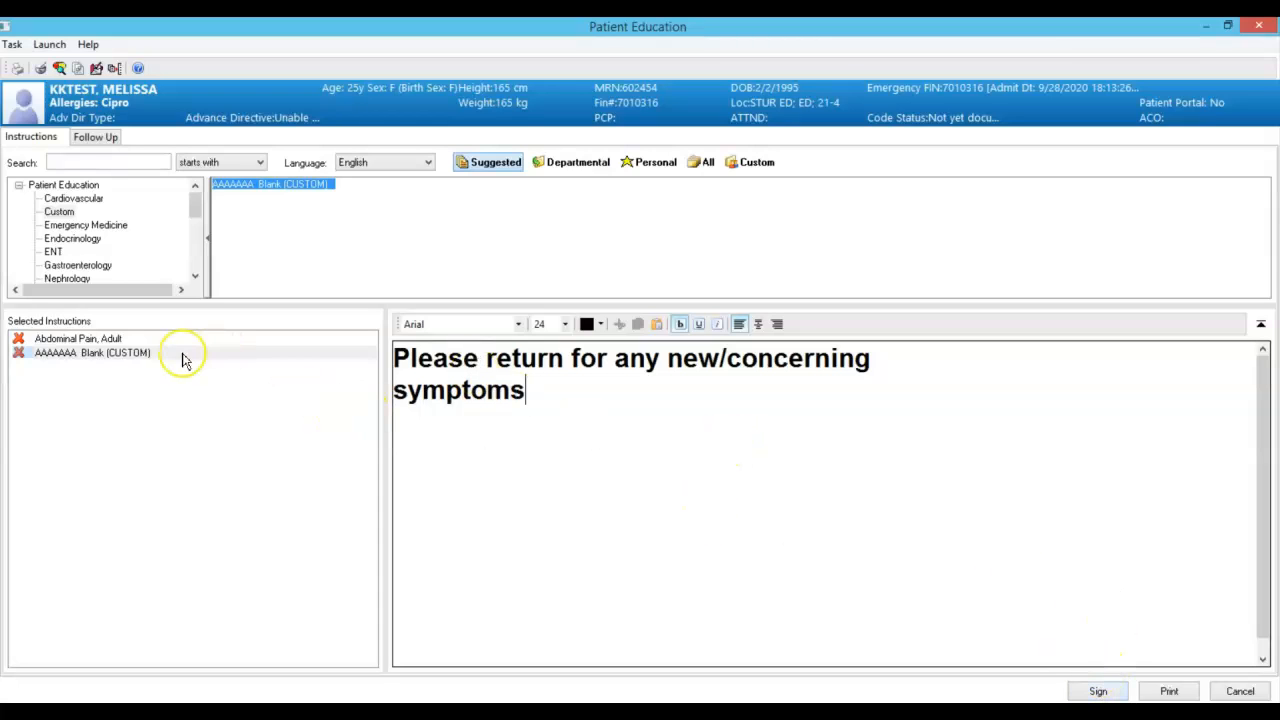
left_click(1110, 692)
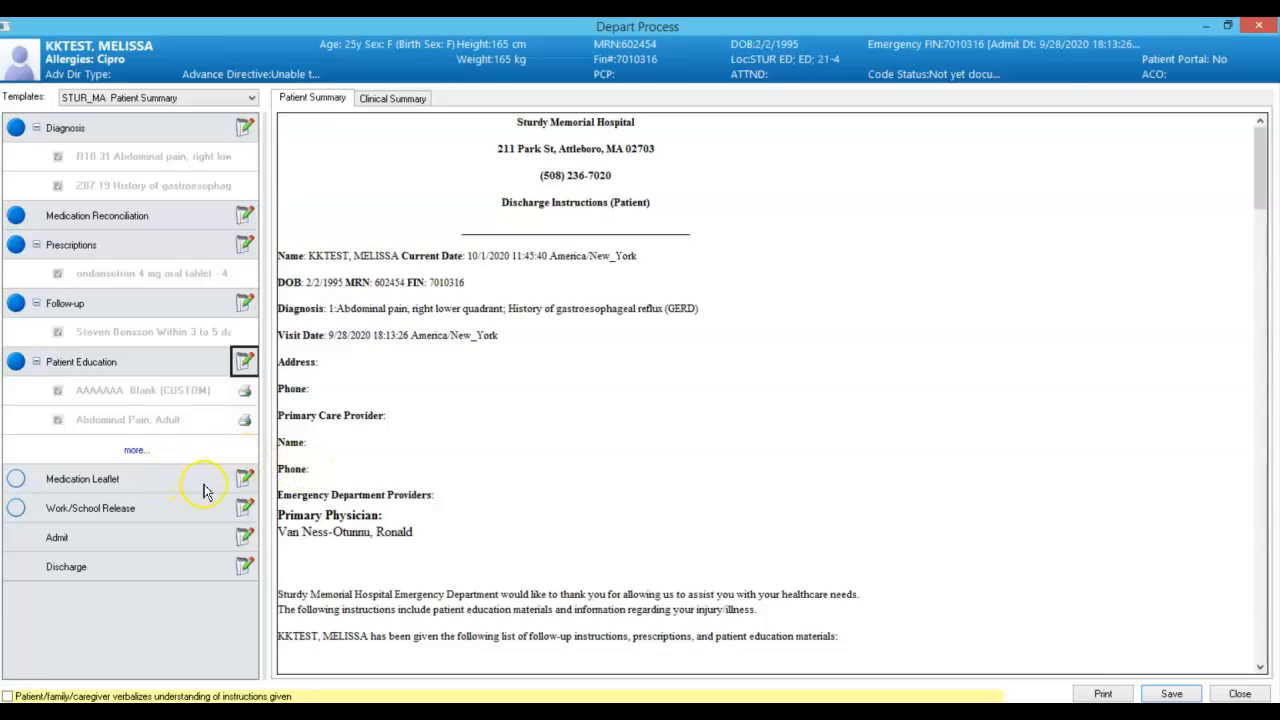
Step: Add an English medication leaflet by searching for zofran, choosing Zofran 4 mg oral tablet and the ondansetron (oral) leaflet, and confirm it
left_click(244, 484)
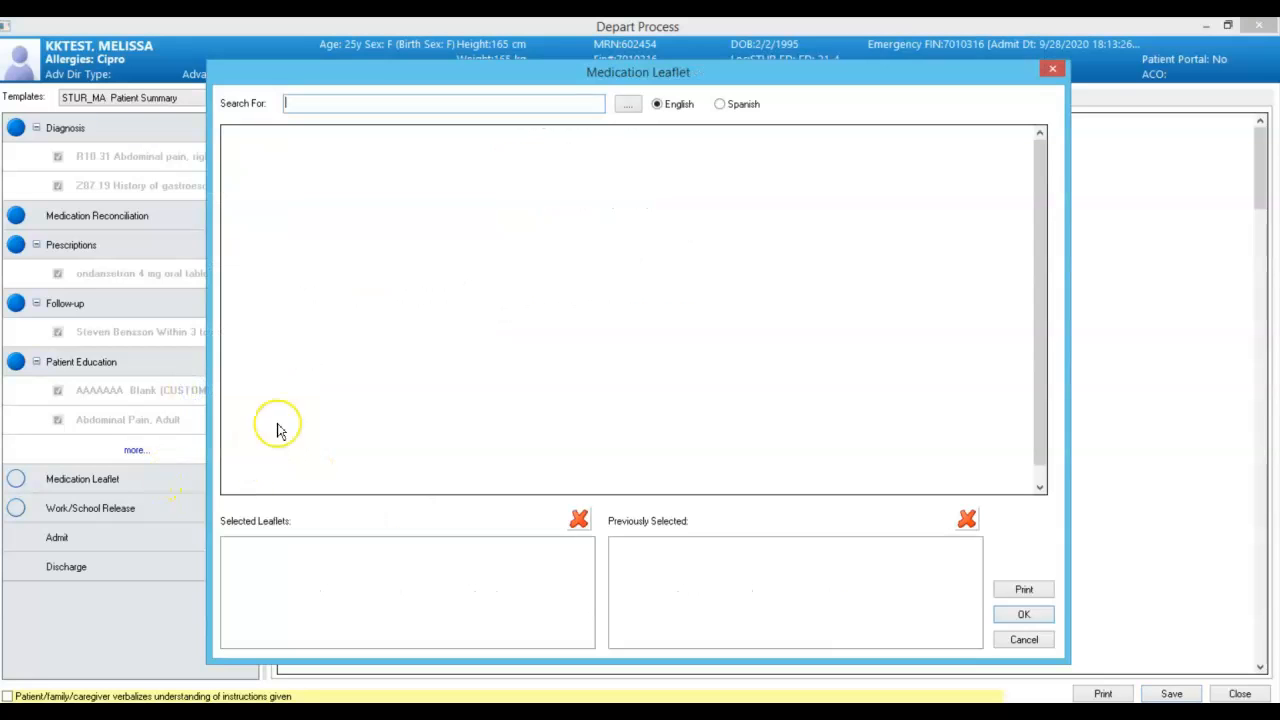
type("zofran")
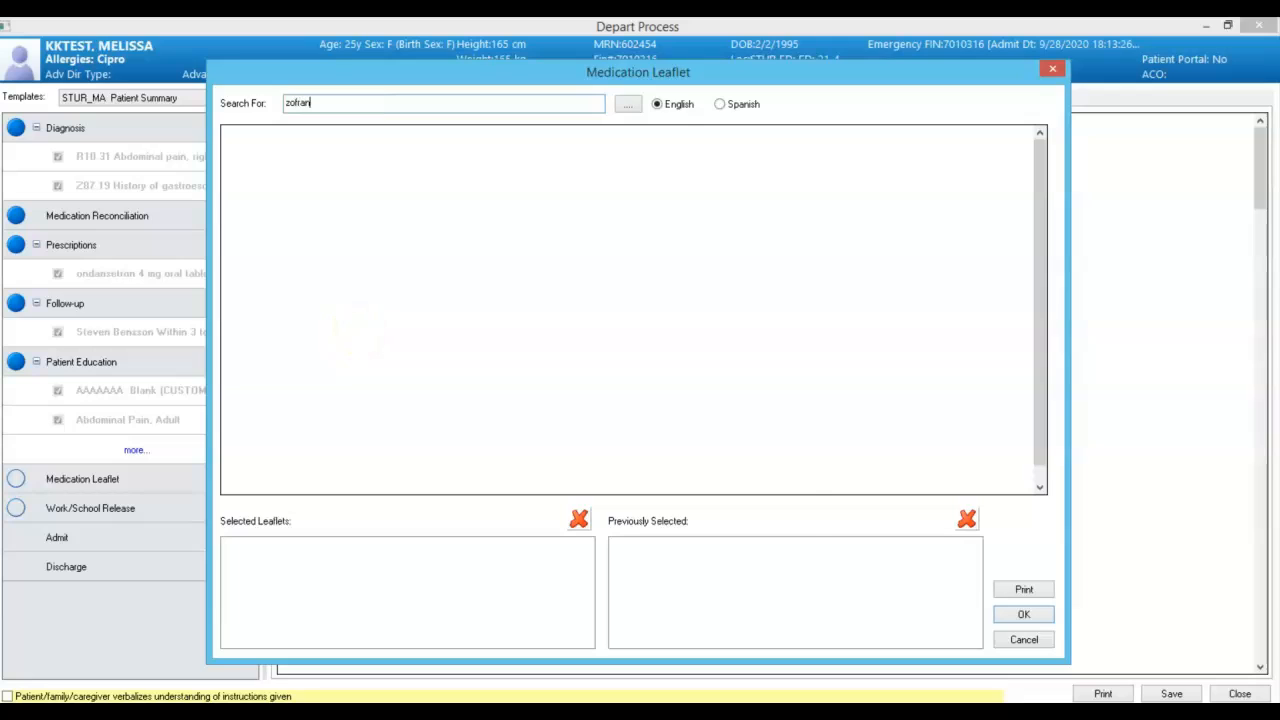
key("Return")
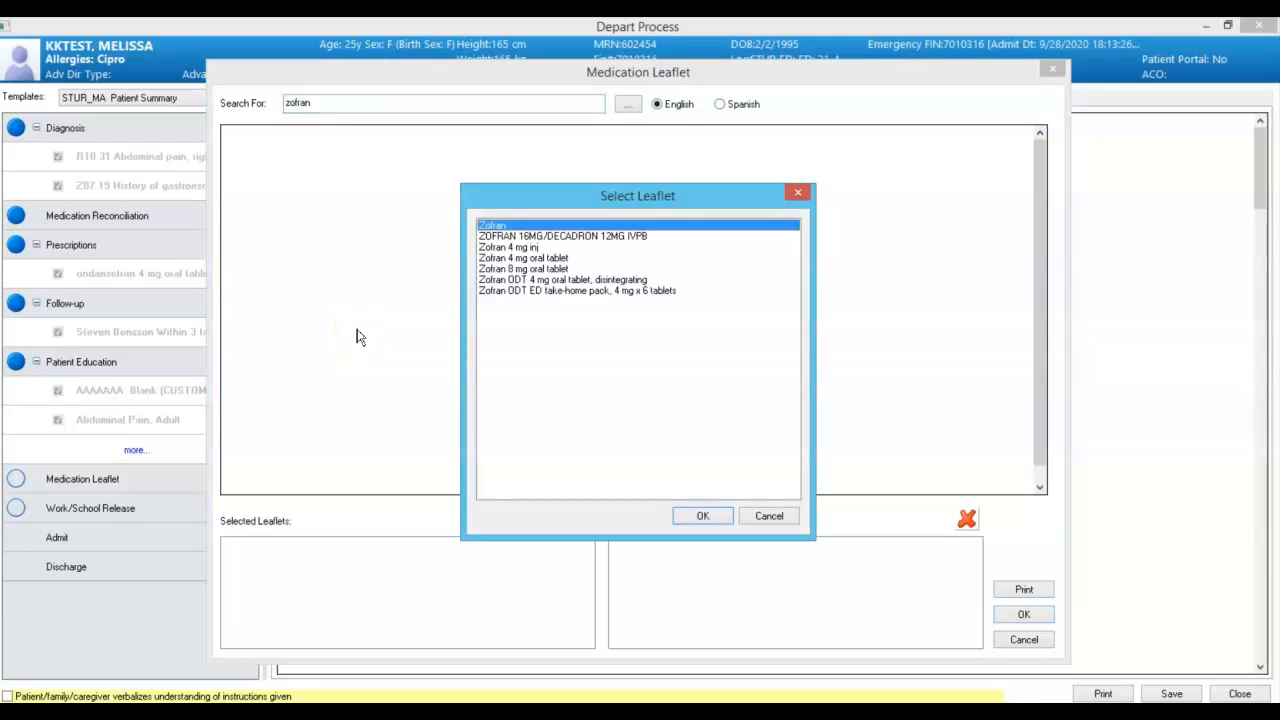
left_click(553, 258)
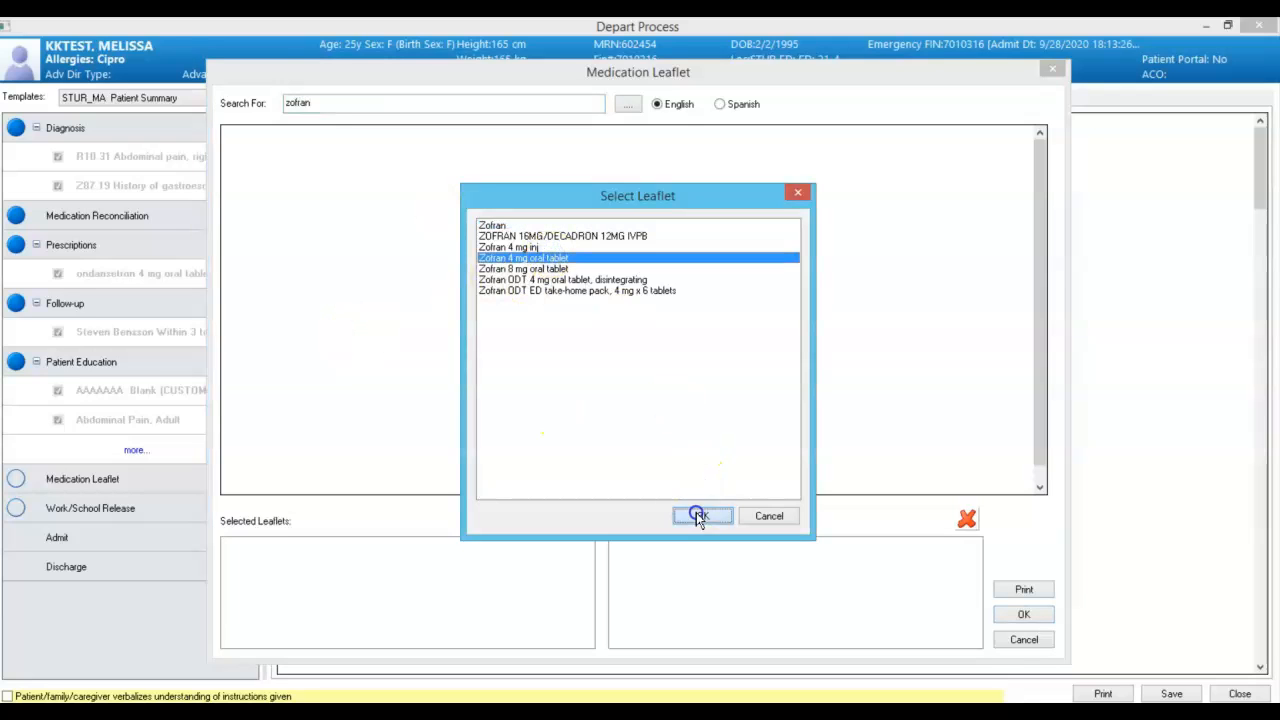
left_click(700, 516)
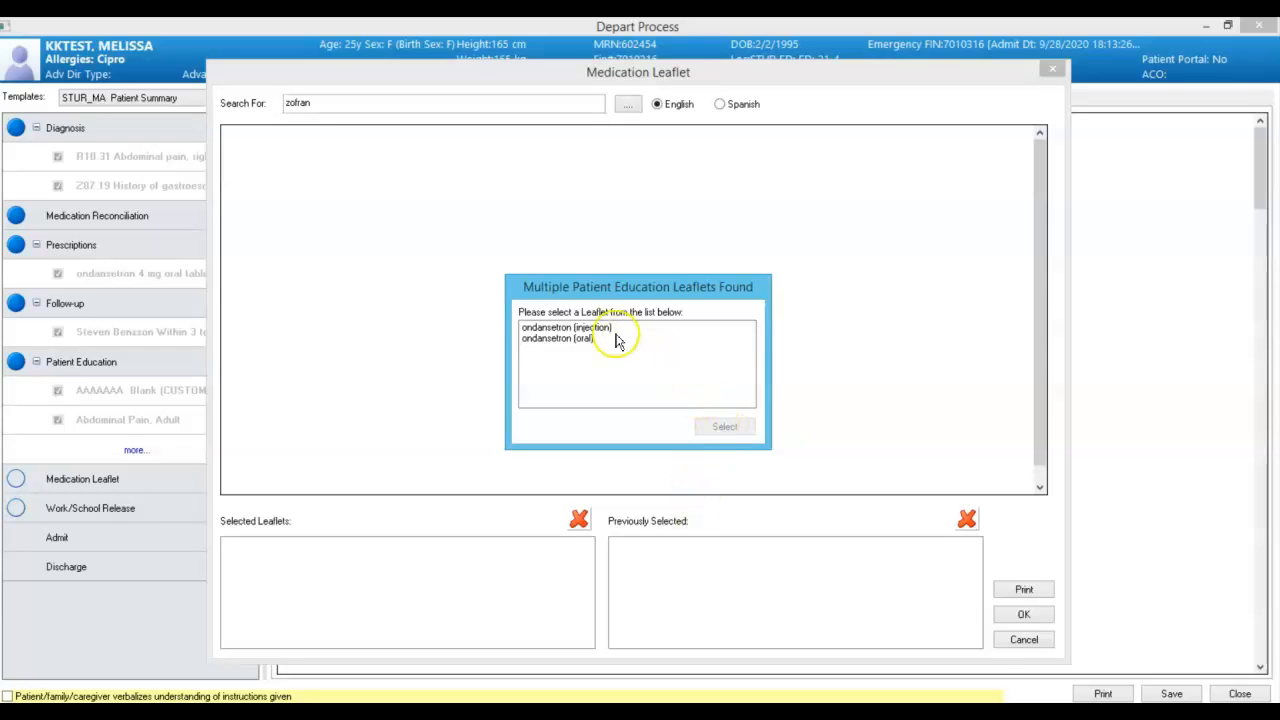
left_click(575, 338)
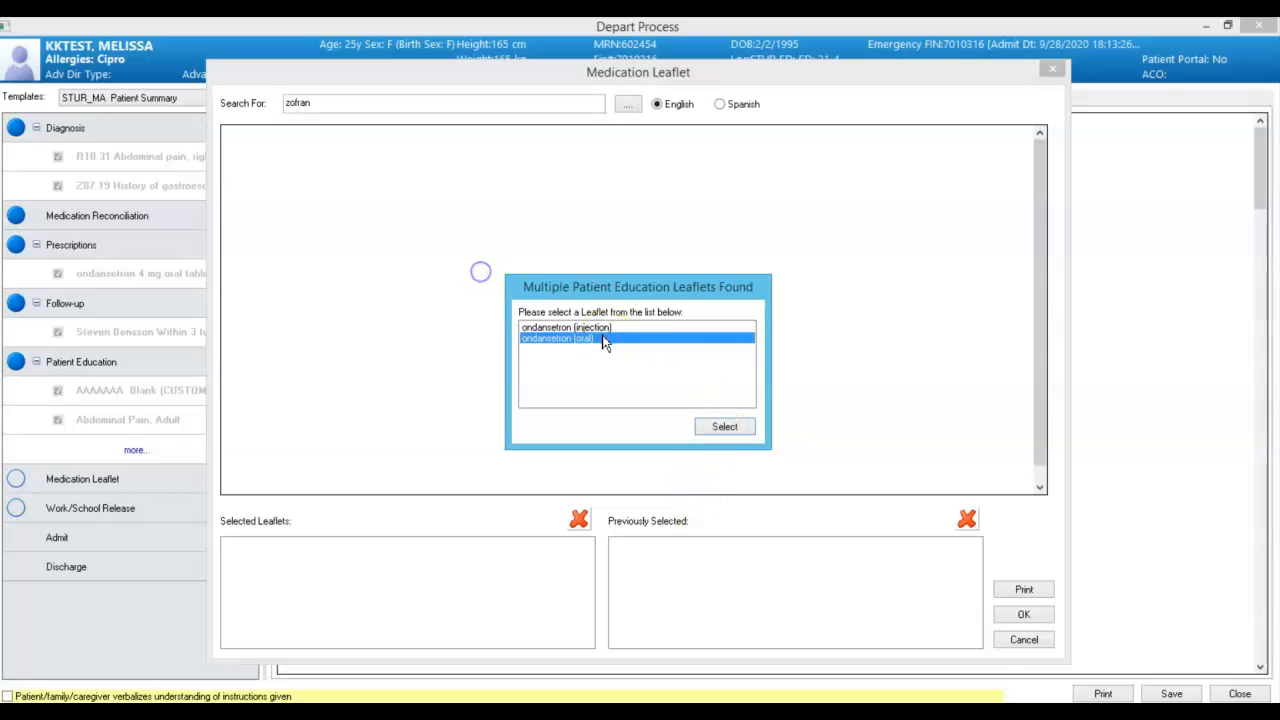
left_click(716, 427)
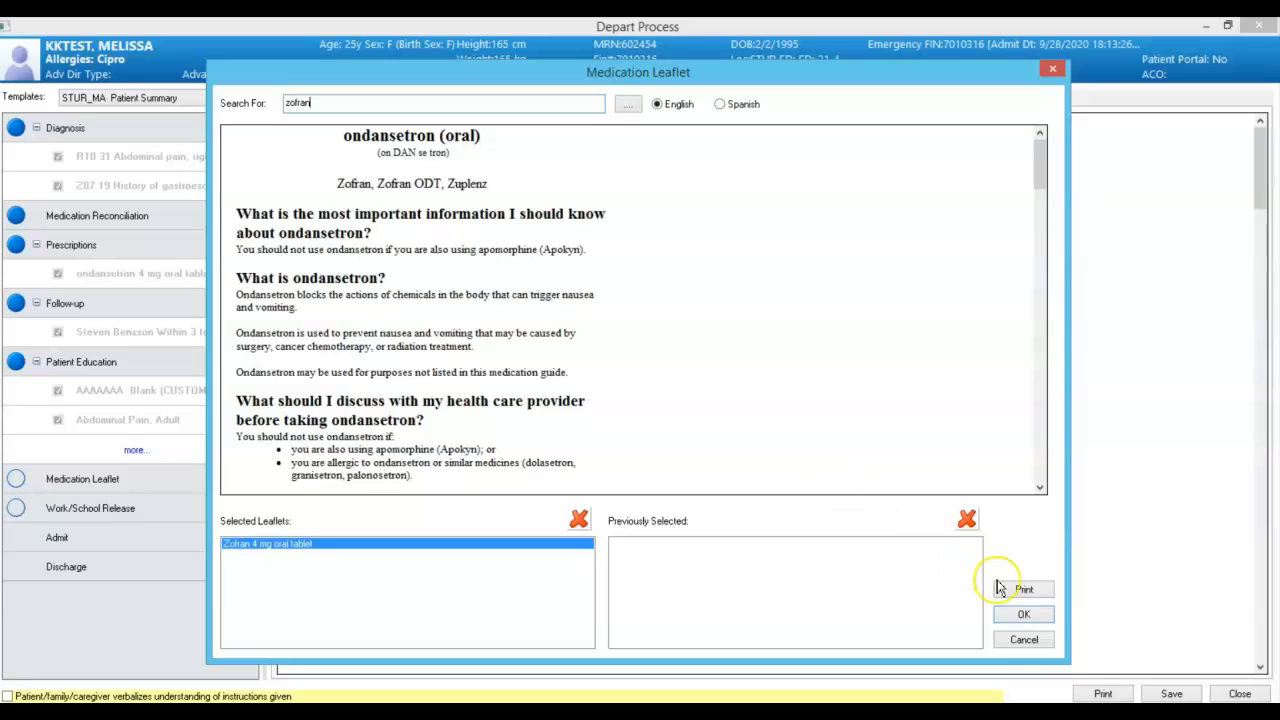
left_click(1010, 612)
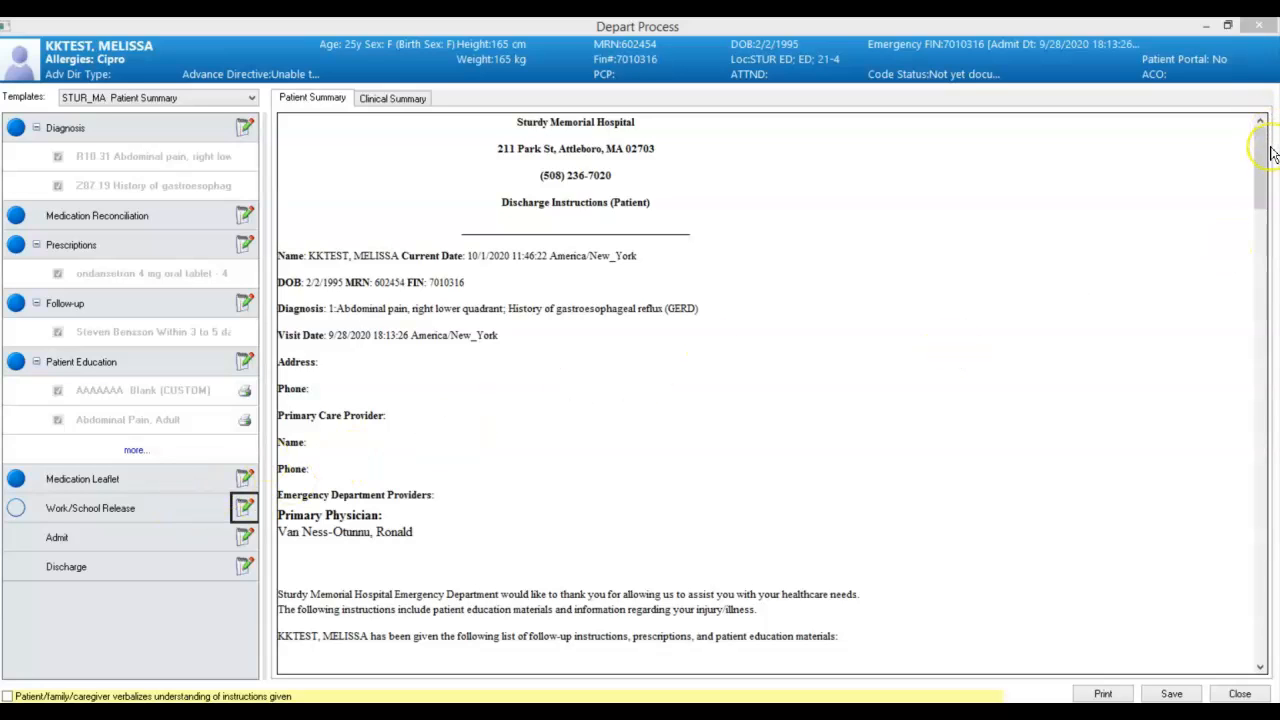
Step: Review the follow-up and education sections of the Patient Summary and save the Depart Process
left_click_drag(1267, 150, 1258, 215)
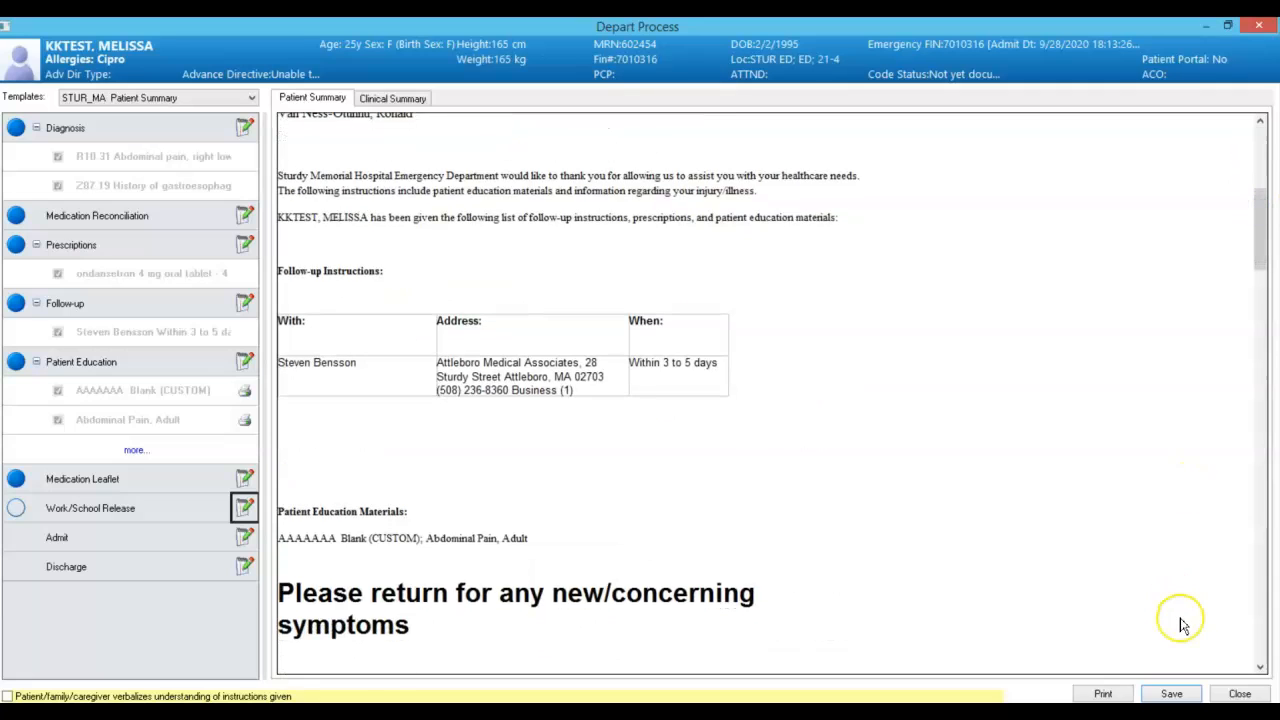
left_click(1175, 693)
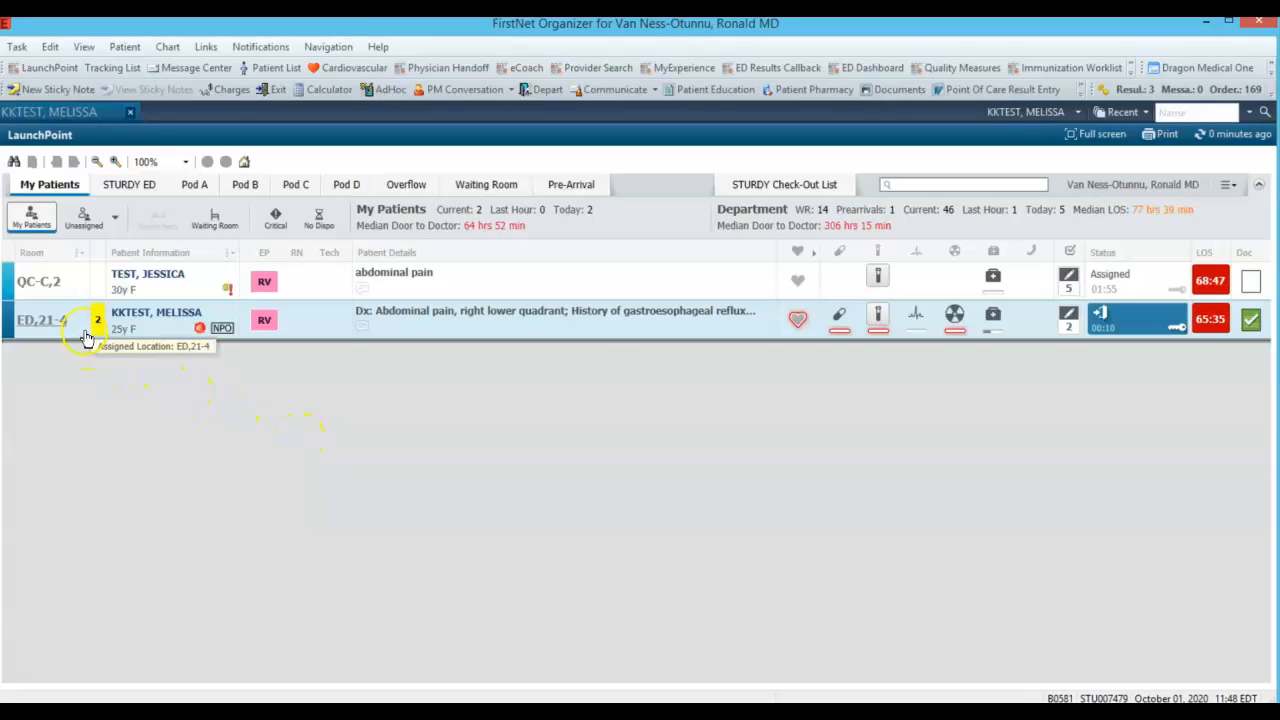
Step: Add a Discharge Patient order for the patient in ED,21-4, sign it and refresh the orders list
right_click(86, 334)
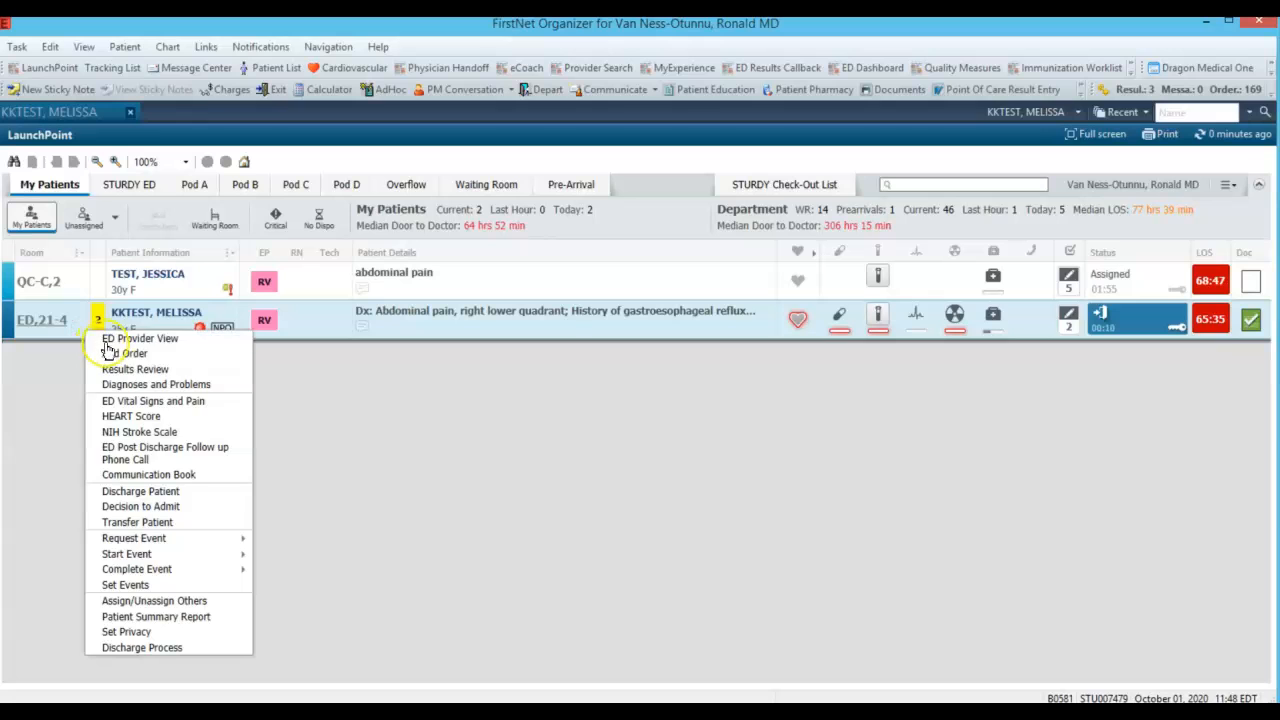
left_click(114, 354)
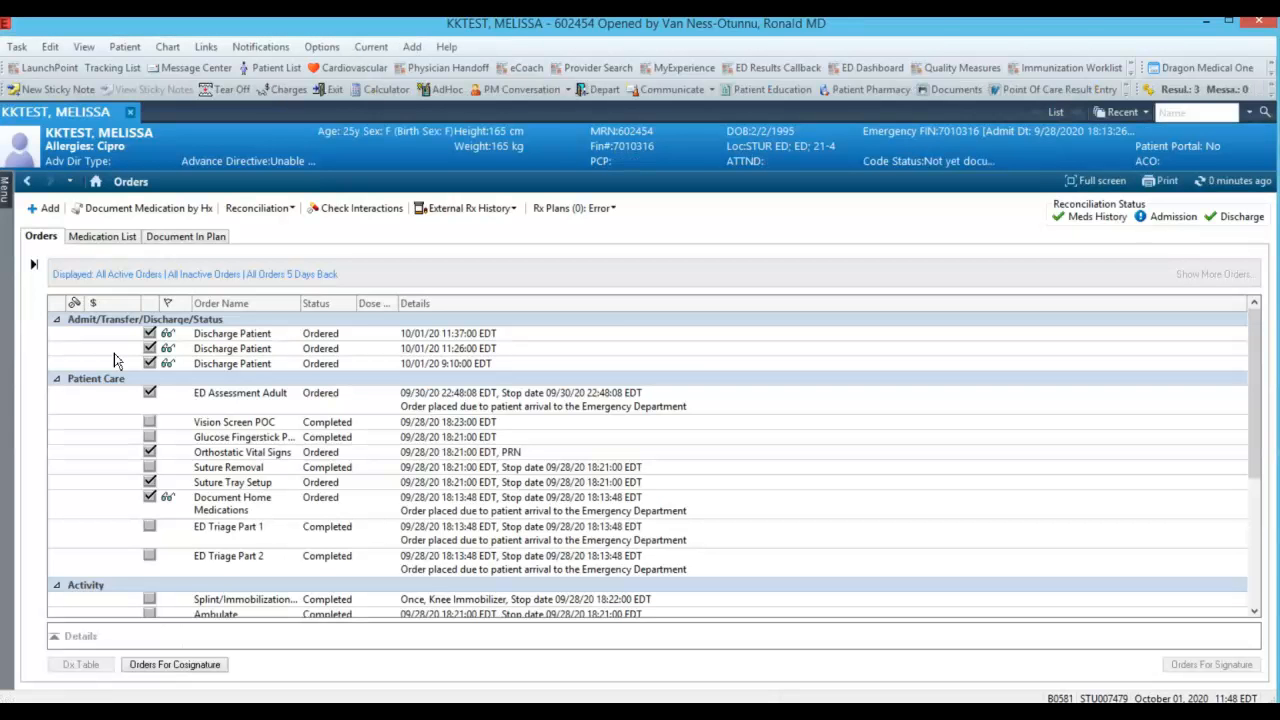
left_click(44, 209)
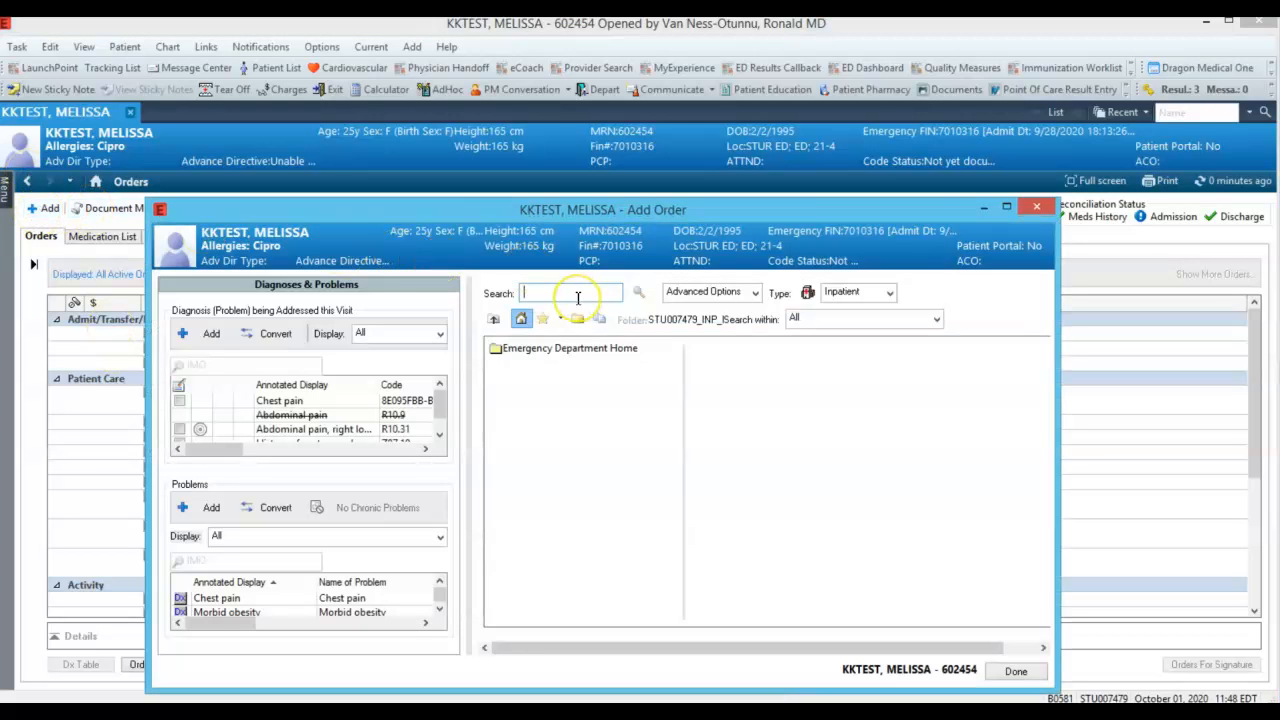
type("discharge")
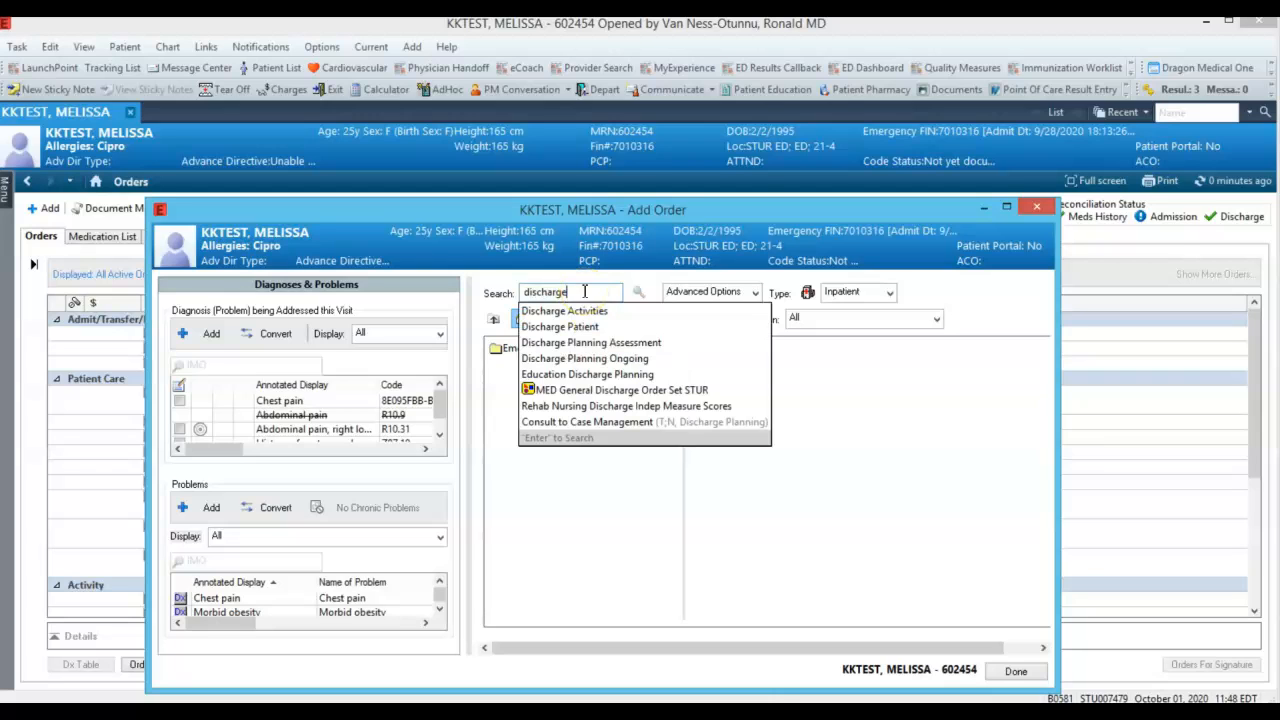
left_click(584, 328)
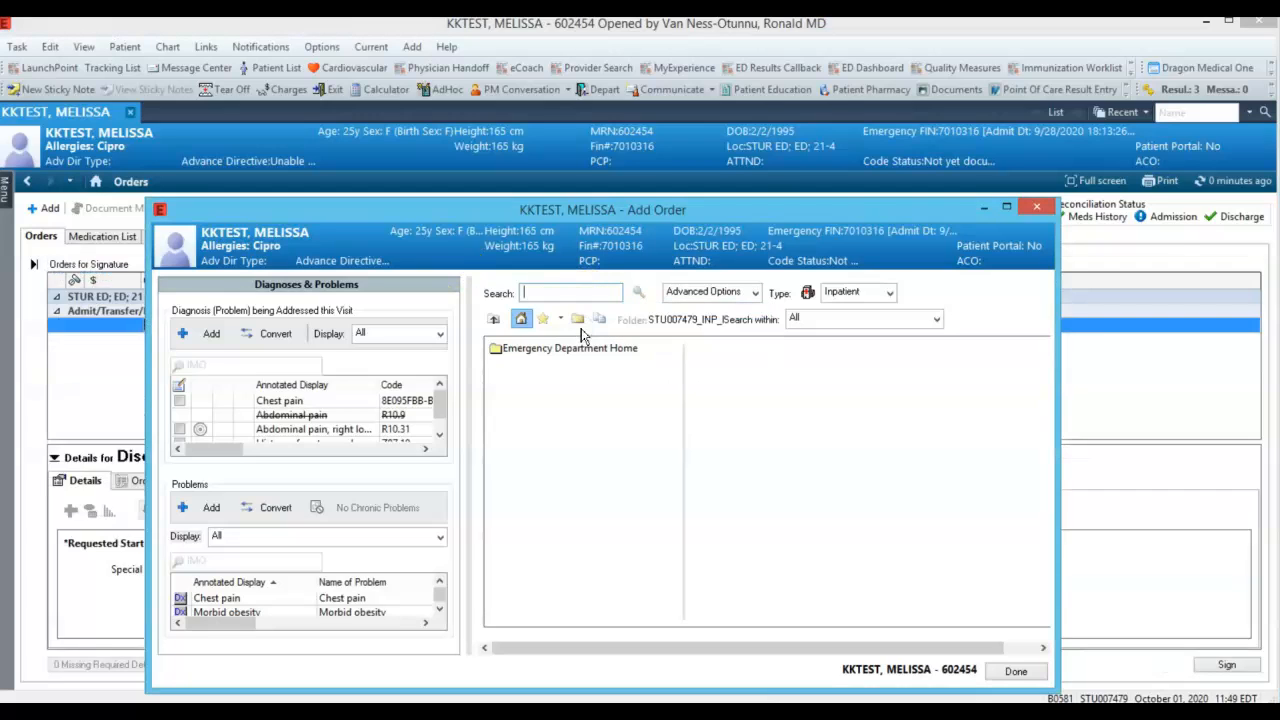
left_click(1016, 671)
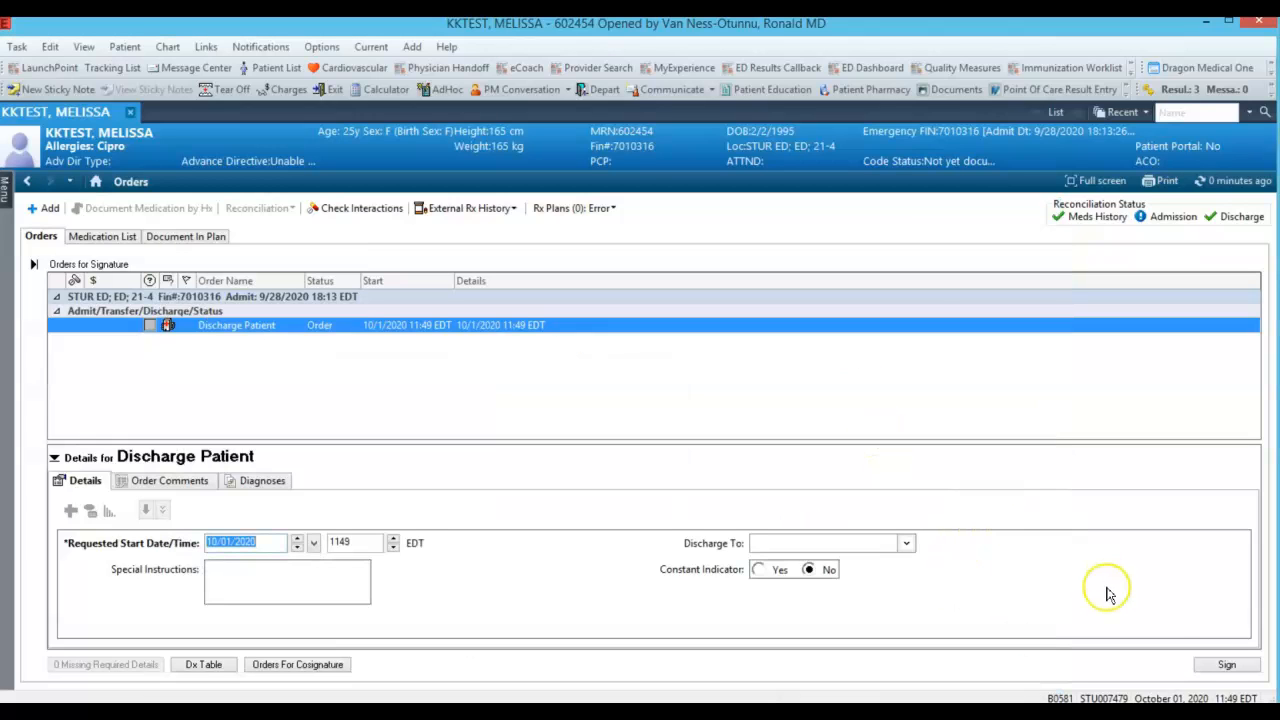
left_click(1227, 664)
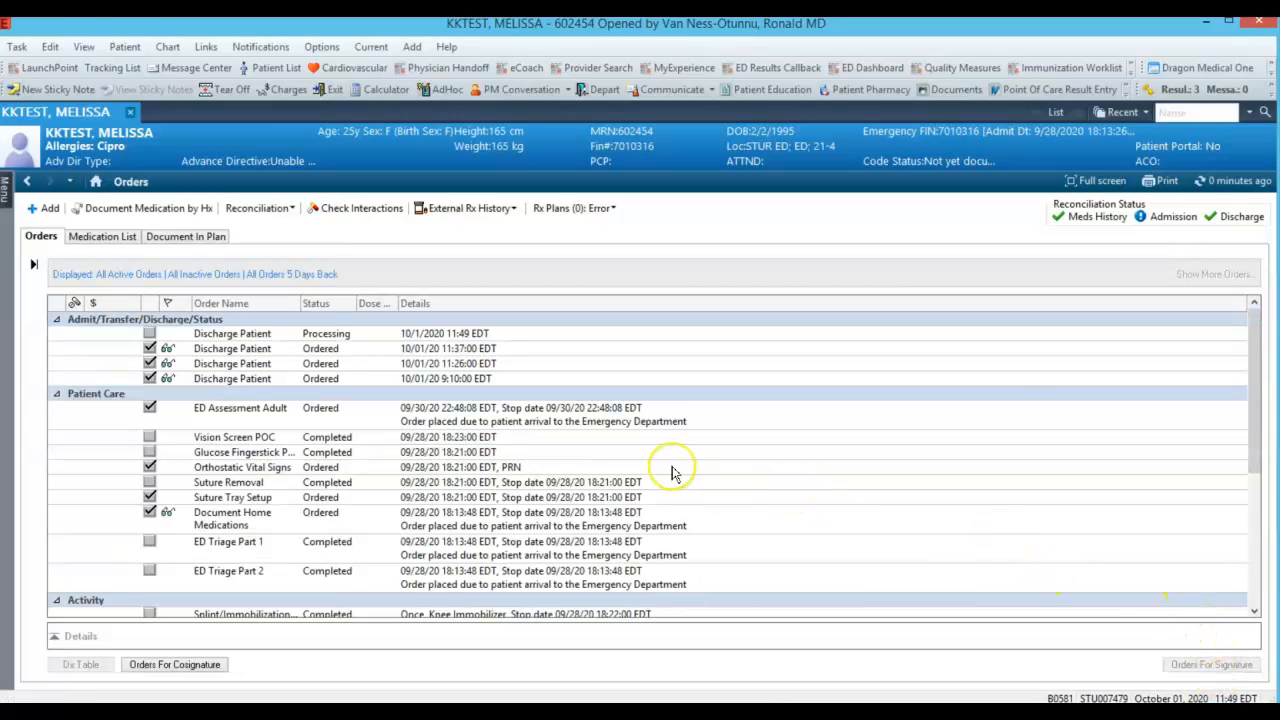
left_click(1225, 188)
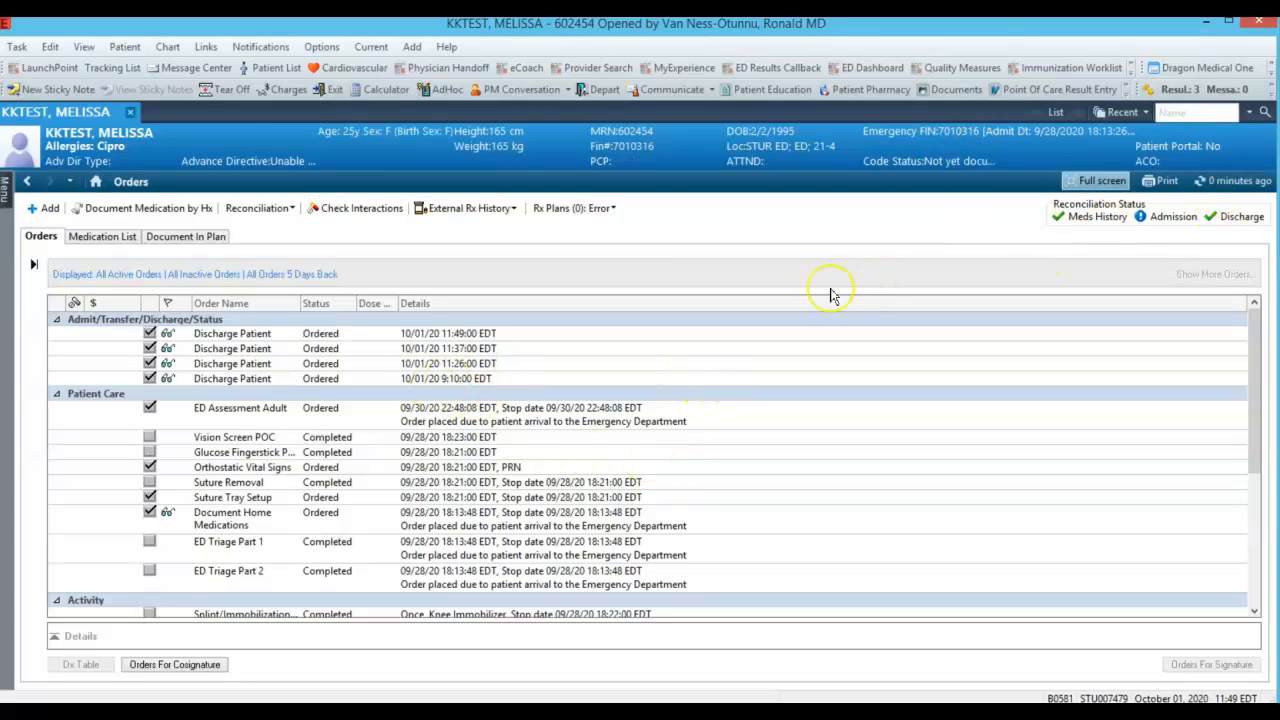